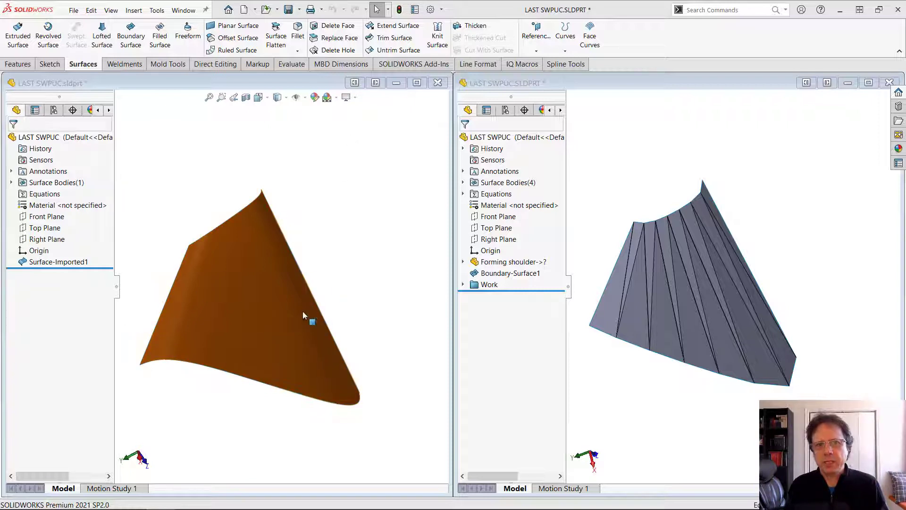
# - Roll the faceted part back above Surface-Knit1, before its knit and fillet
pyautogui.moveTo(303, 315); pyautogui.dragTo(264, 333, button='middle')
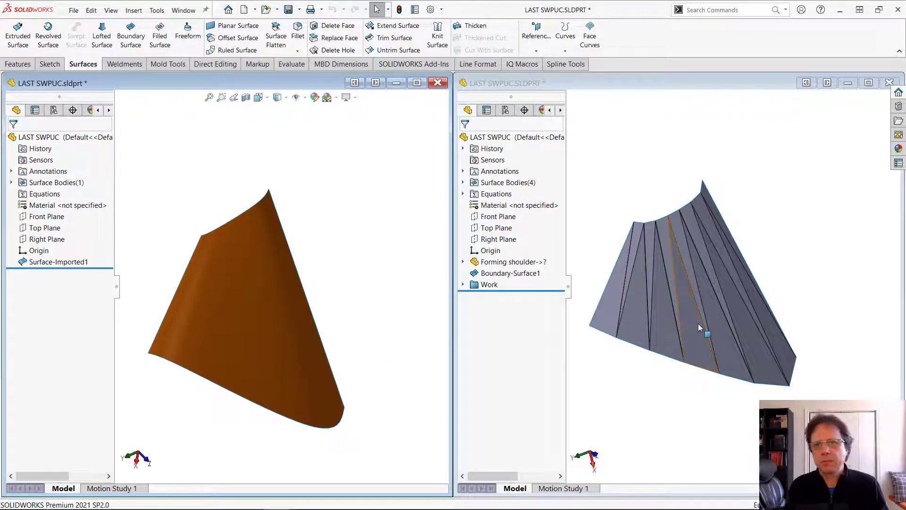
pyautogui.moveTo(698, 324); pyautogui.dragTo(717, 269, button='middle')
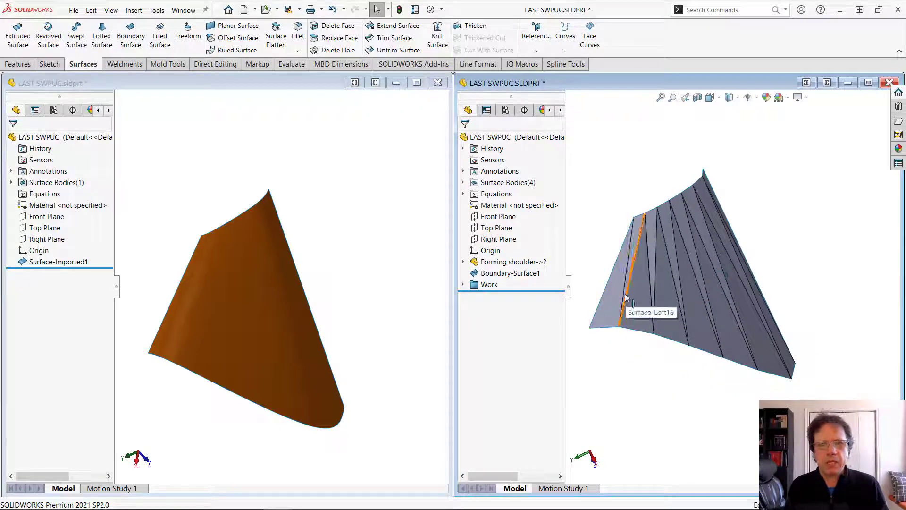
pyautogui.moveTo(661, 317); pyautogui.dragTo(660, 355, button='middle')
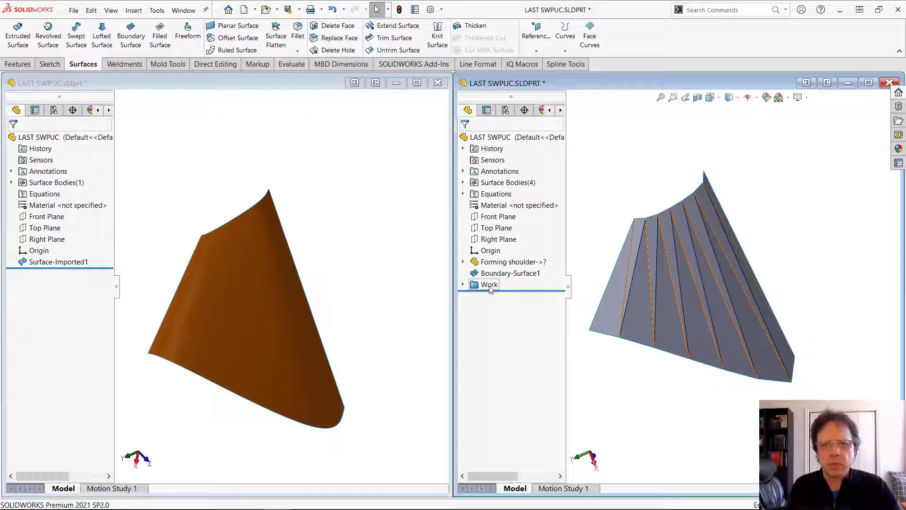
pyautogui.click(464, 286)
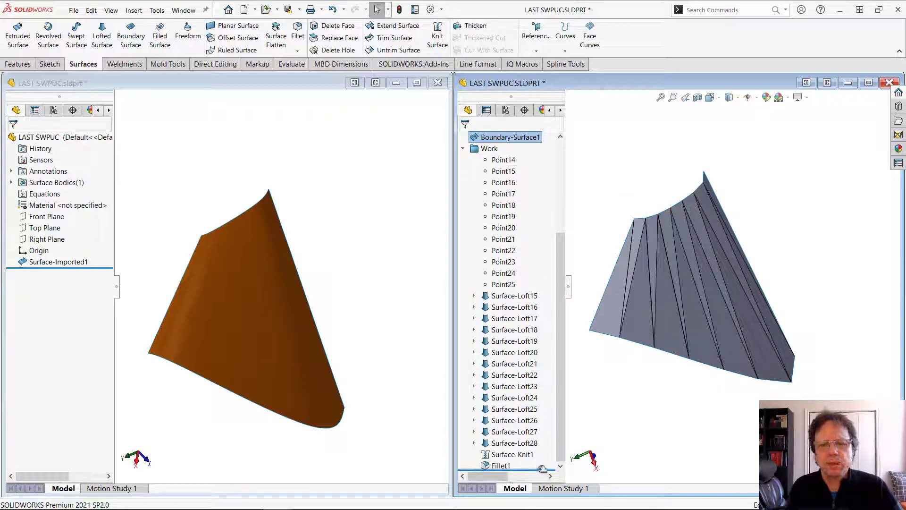
pyautogui.moveTo(541, 469); pyautogui.dragTo(521, 280)
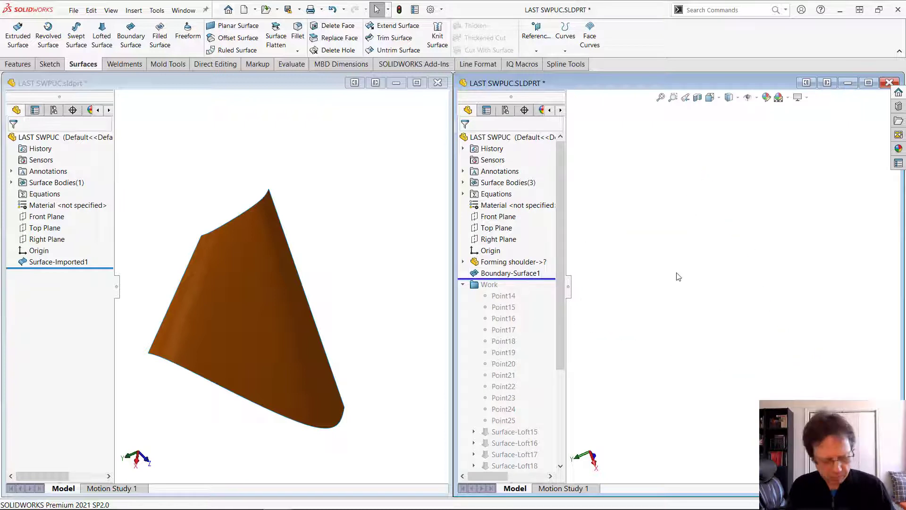
# - Maximize the imported surface part, then trial 6 evenly distributed reference points on its edge and cancel
pyautogui.click(417, 82)
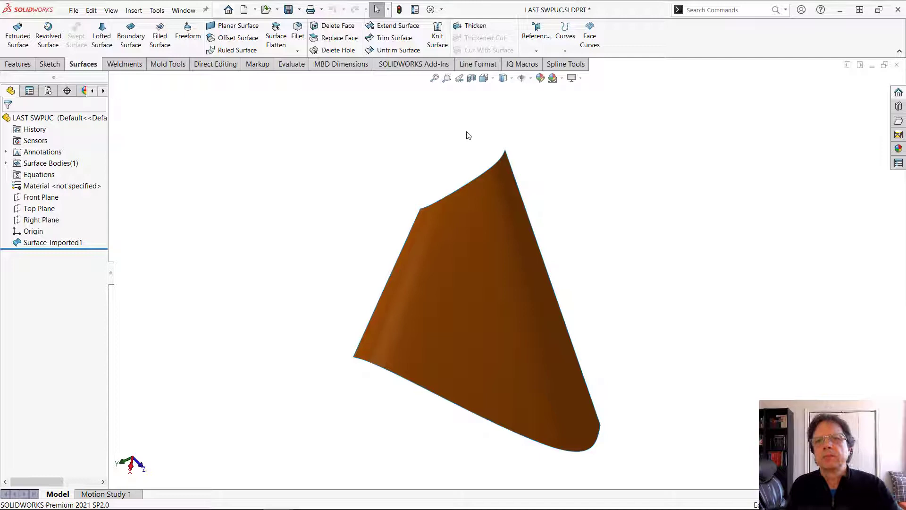
pyautogui.moveTo(466, 135); pyautogui.dragTo(515, 146, button='middle')
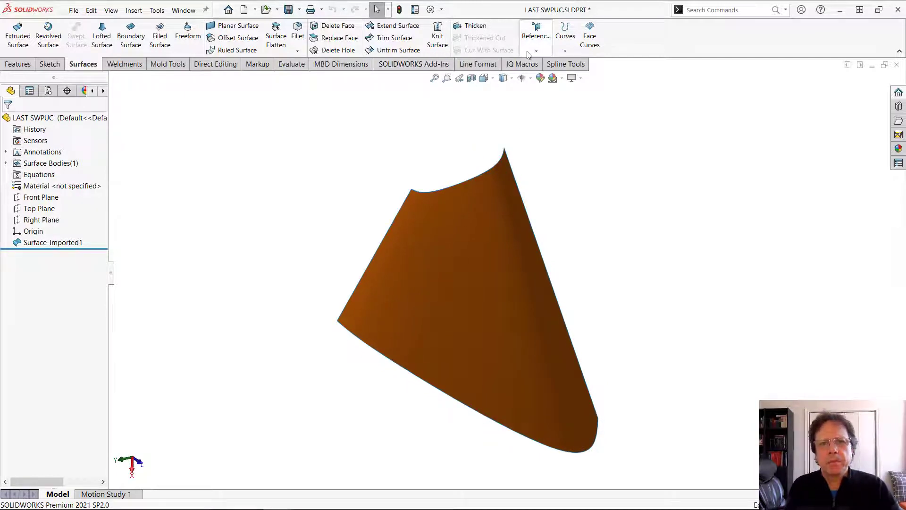
pyautogui.click(536, 33)
pyautogui.click(545, 98)
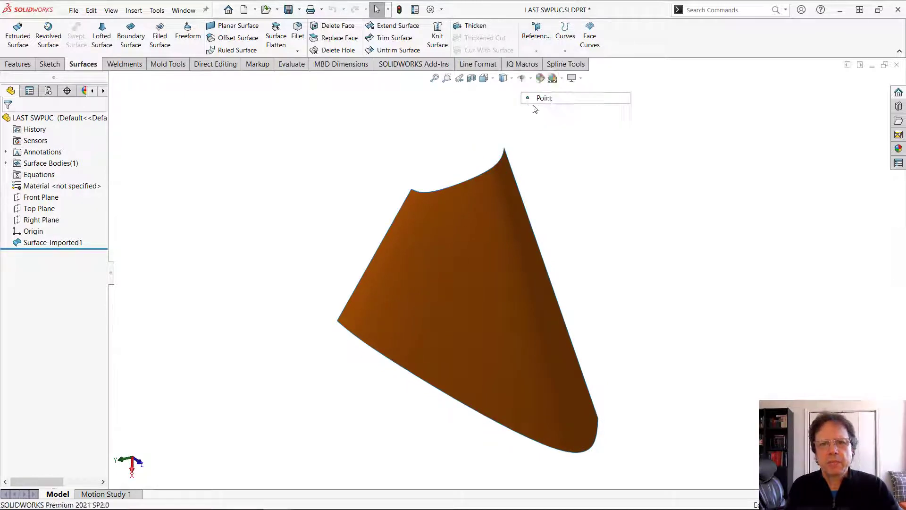
pyautogui.click(449, 190)
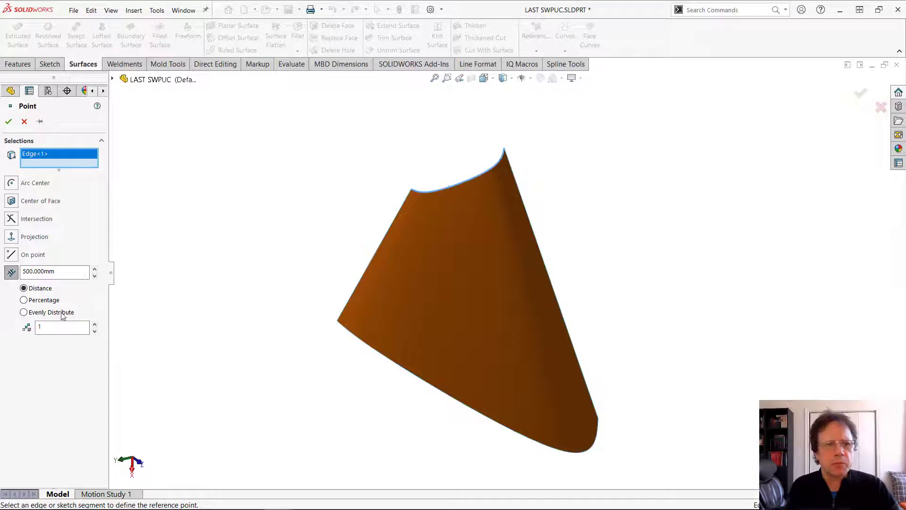
pyautogui.click(23, 312)
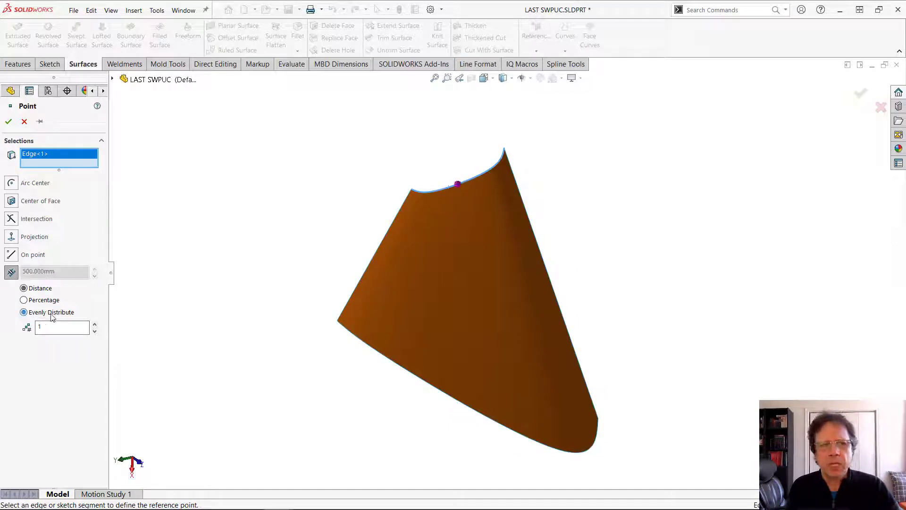
pyautogui.click(95, 325)
pyautogui.click(95, 325)
pyautogui.click(95, 324)
pyautogui.click(95, 325)
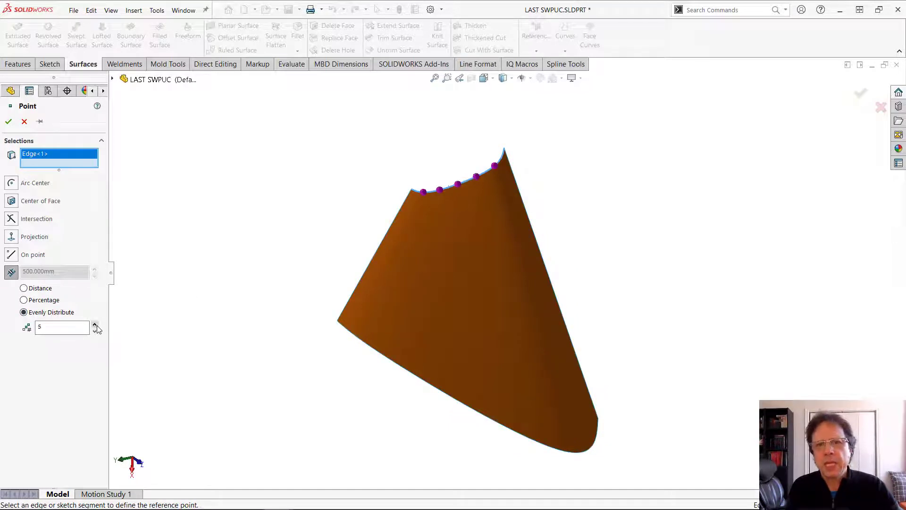
pyautogui.click(95, 325)
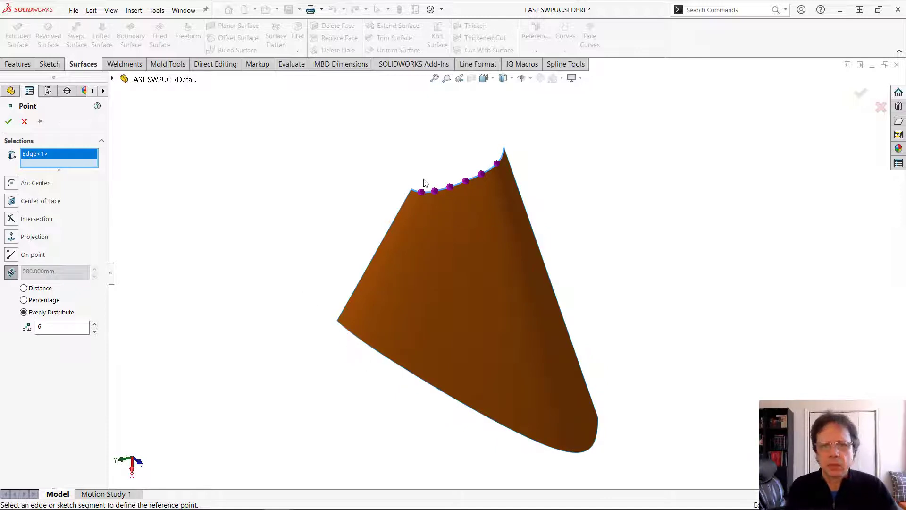
pyautogui.click(25, 122)
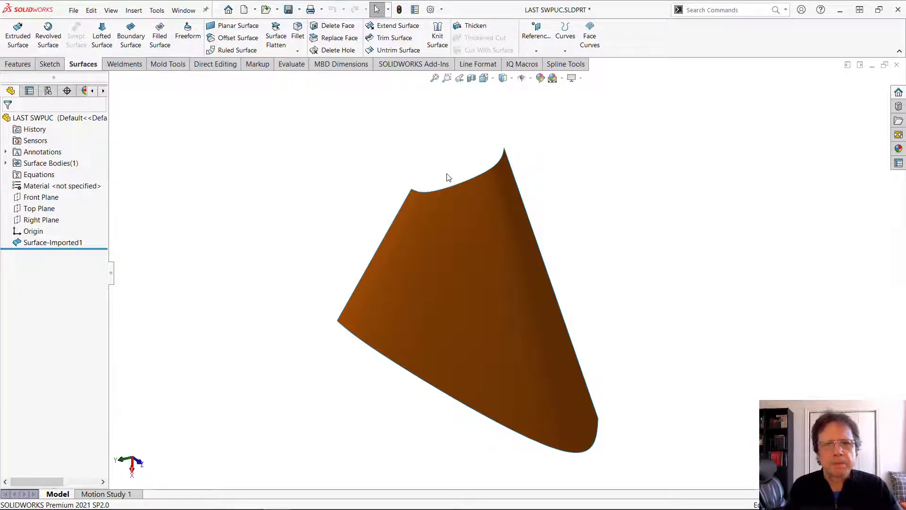
# - Abandon a first Face Curves attempt and start a new 3D sketch
pyautogui.click(593, 44)
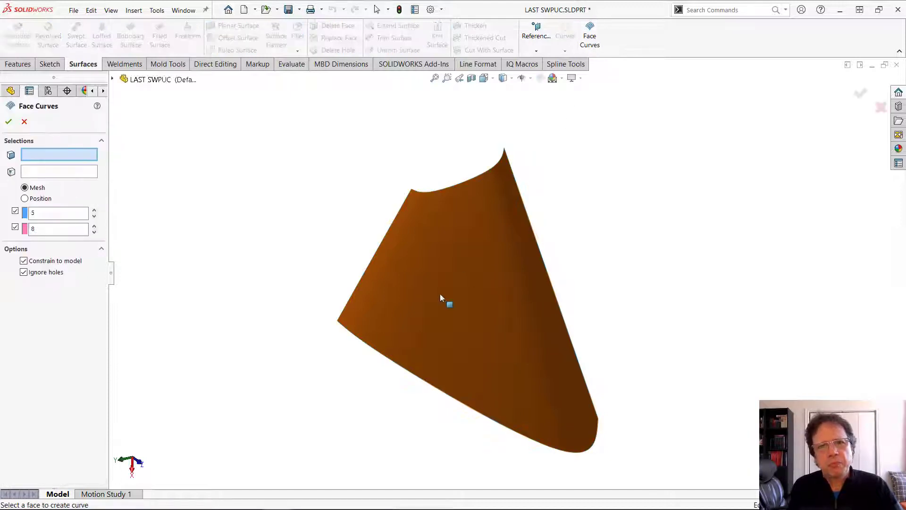
pyautogui.click(456, 264)
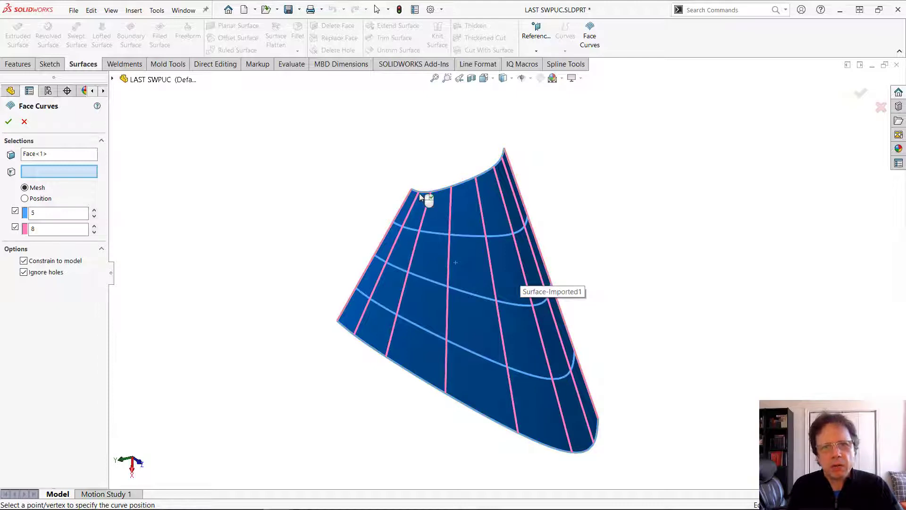
pyautogui.moveTo(504, 297); pyautogui.dragTo(490, 439, button='middle')
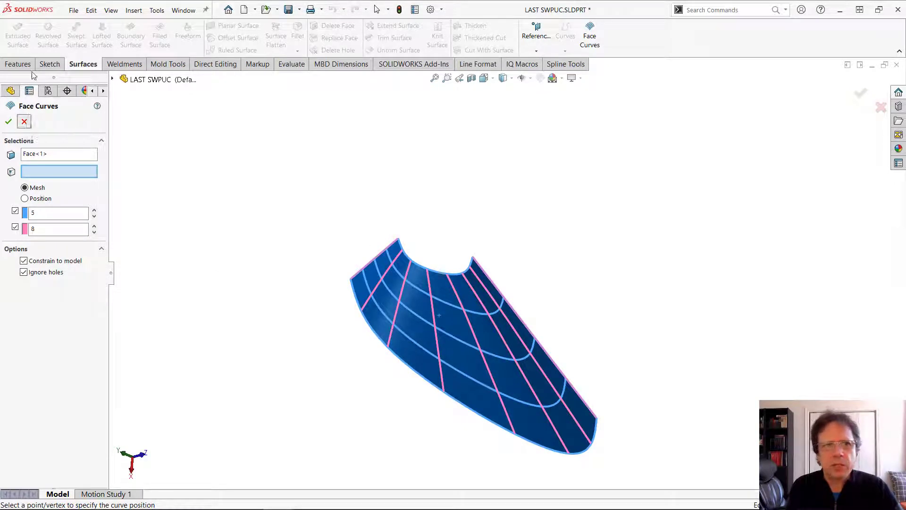
pyautogui.press('Escape')
pyautogui.click(49, 64)
pyautogui.click(14, 50)
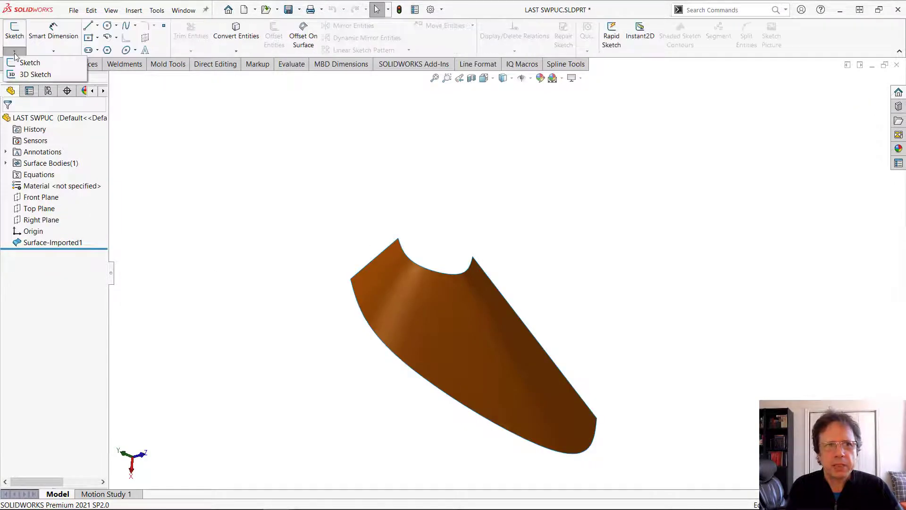
pyautogui.click(28, 74)
# - Extract 8 lengthwise face curves from the imported surface, with the crosswise direction unchecked
pyautogui.click(83, 63)
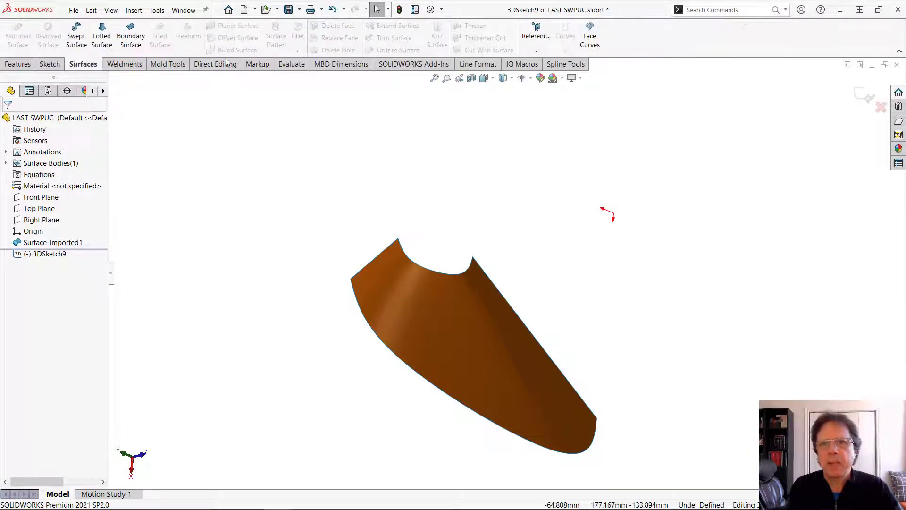
pyautogui.click(590, 35)
pyautogui.click(473, 352)
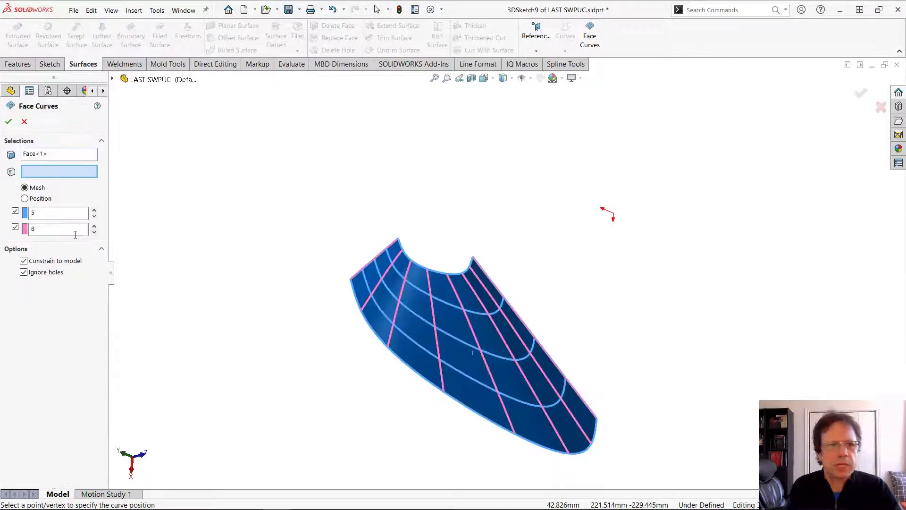
pyautogui.click(16, 211)
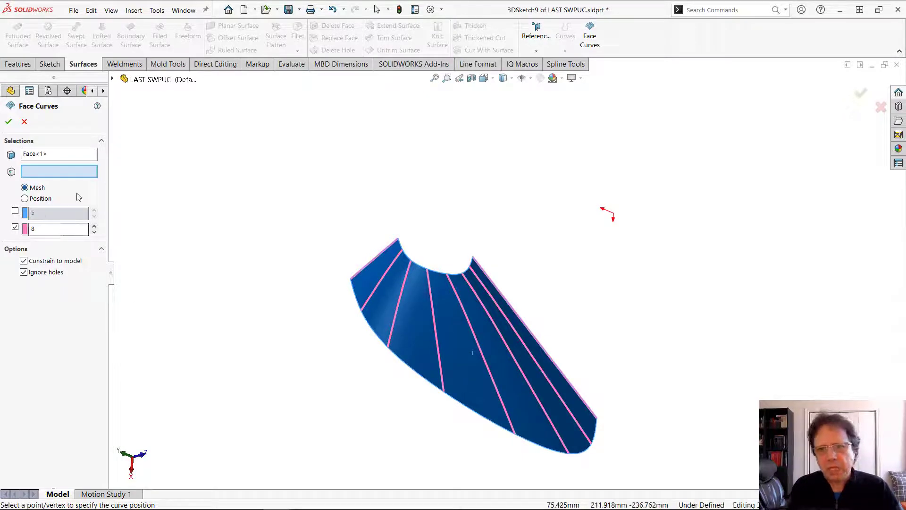
pyautogui.click(8, 123)
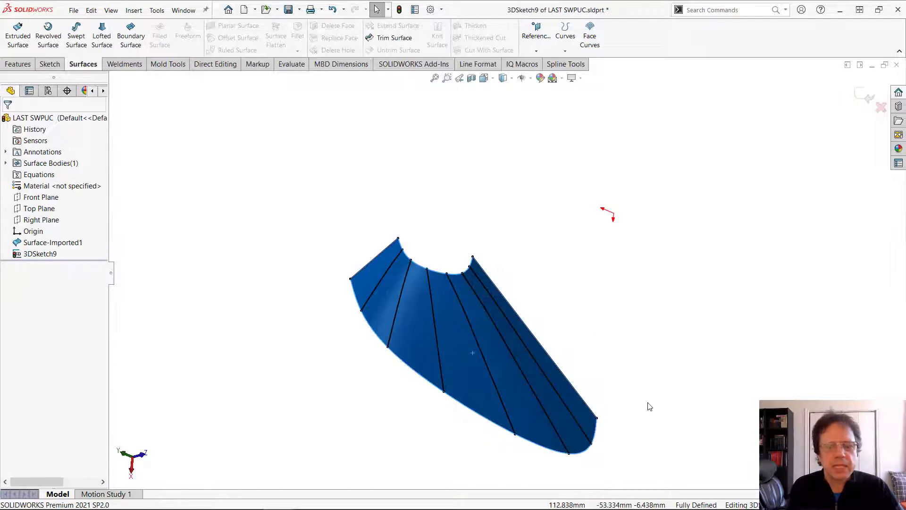
# - Hide the imported surface and convert all eight face curves to construction geometry
pyautogui.moveTo(651, 407); pyautogui.dragTo(656, 228, button='middle')
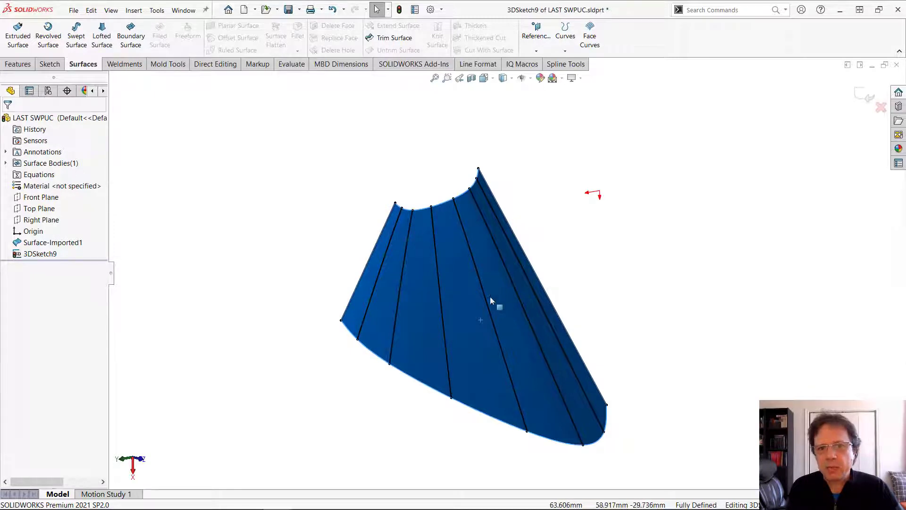
pyautogui.moveTo(490, 296); pyautogui.dragTo(380, 236, button='middle')
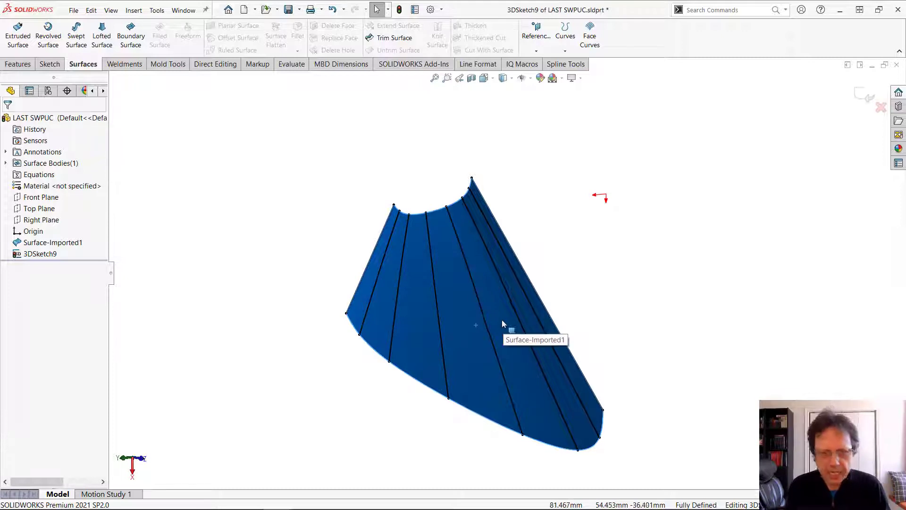
pyautogui.press('Tab')
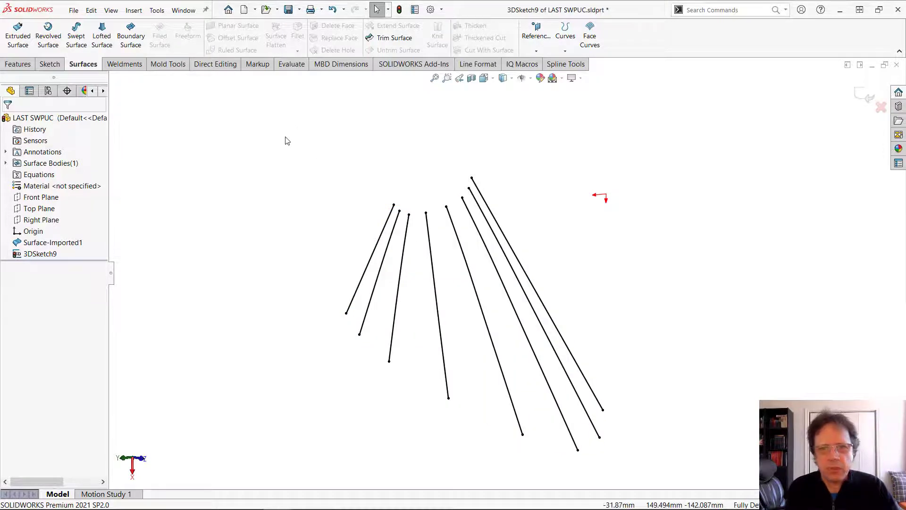
pyautogui.moveTo(286, 140); pyautogui.dragTo(645, 476)
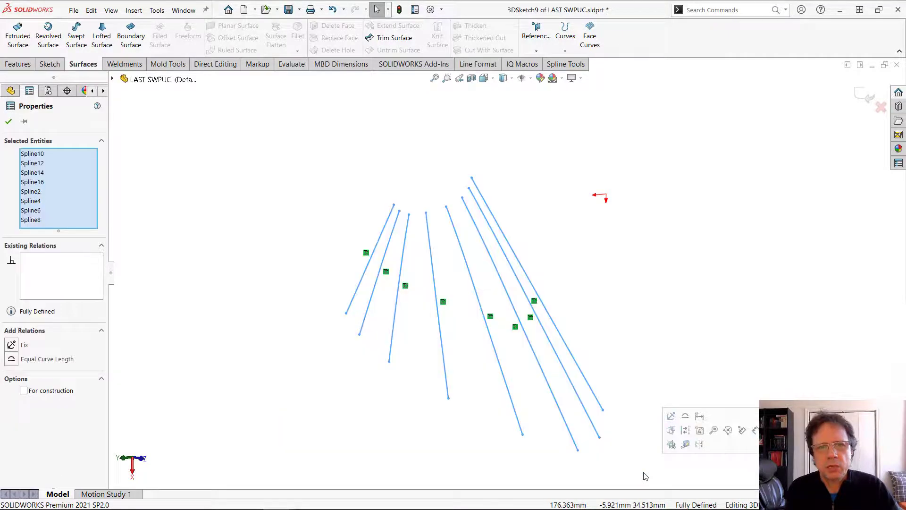
pyautogui.click(24, 391)
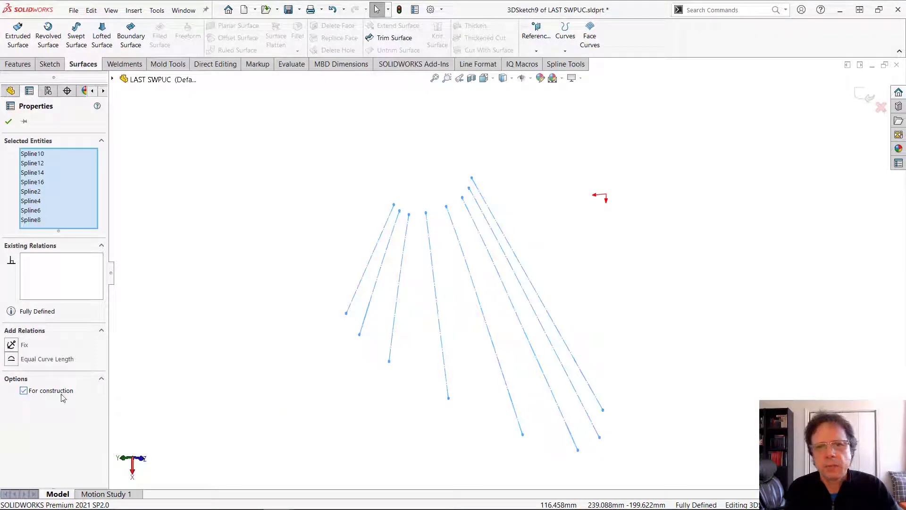
pyautogui.click(8, 123)
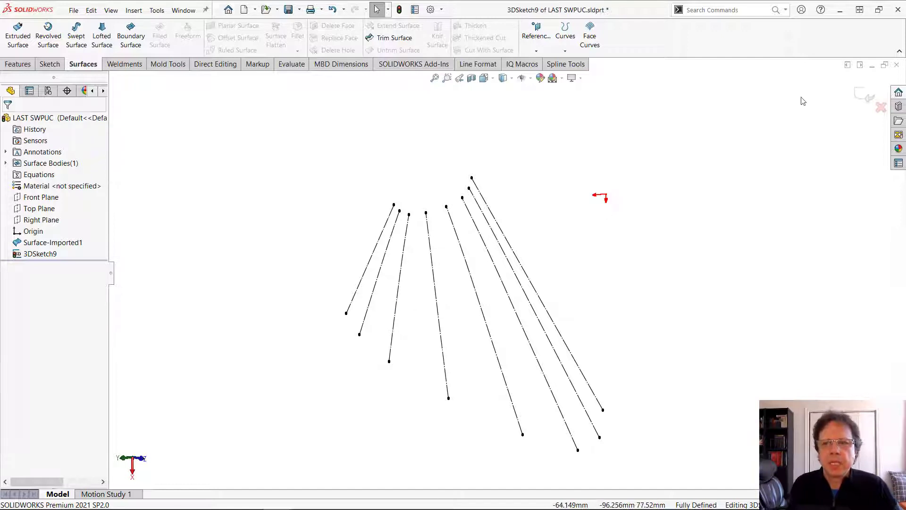
# - Close 3DSketch9 and set its sketch colour to orange
pyautogui.click(868, 99)
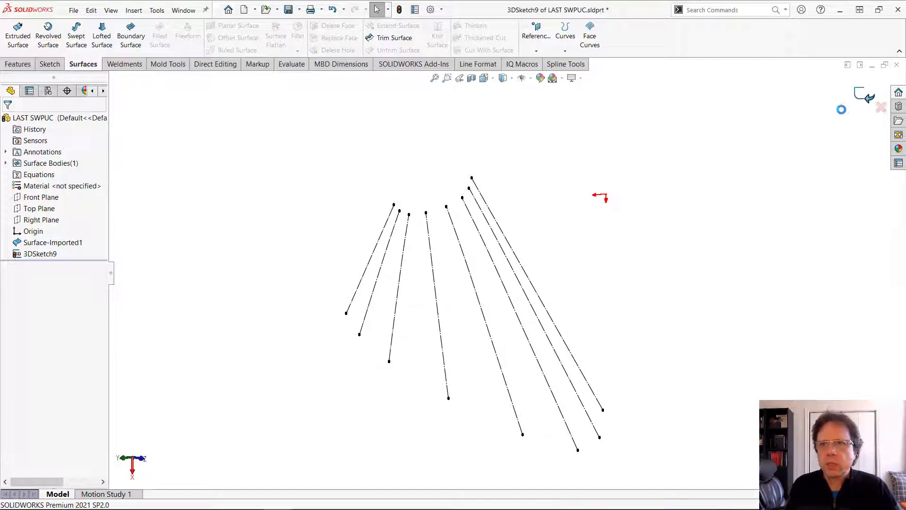
pyautogui.rightClick(52, 257)
pyautogui.click(118, 368)
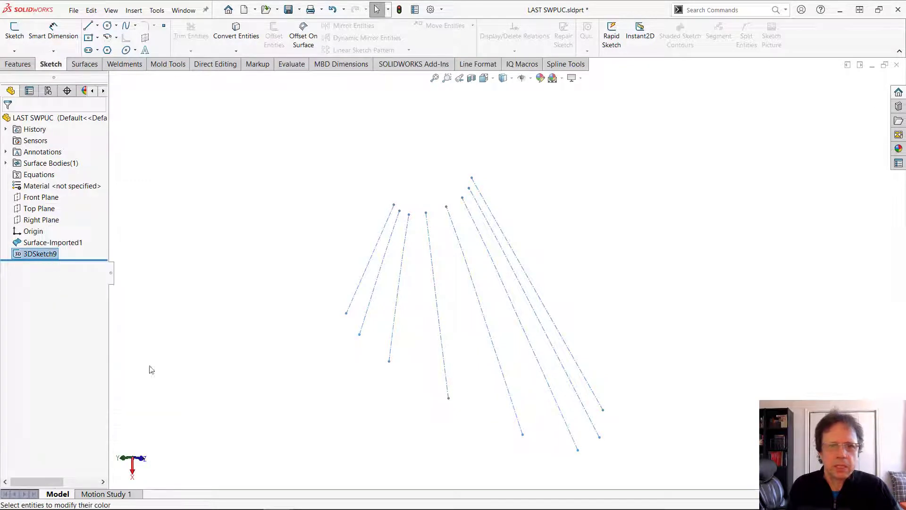
pyautogui.click(39, 268)
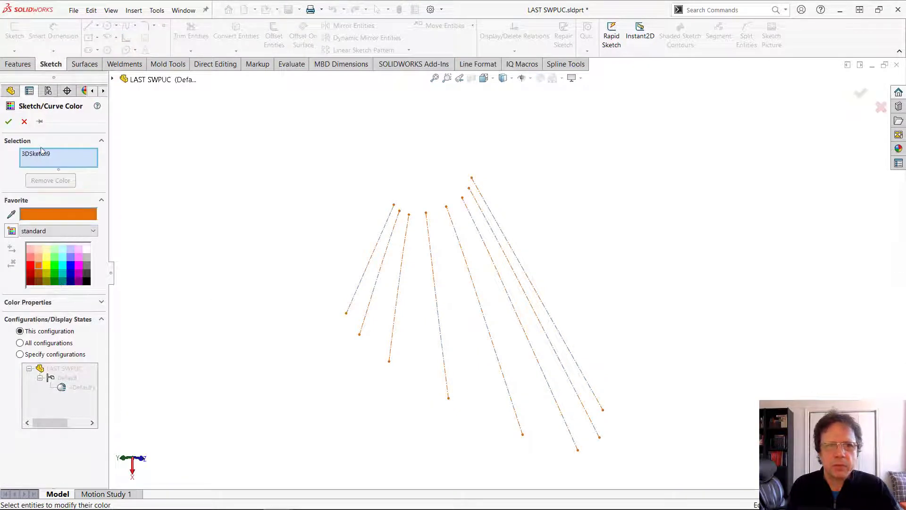
pyautogui.click(9, 122)
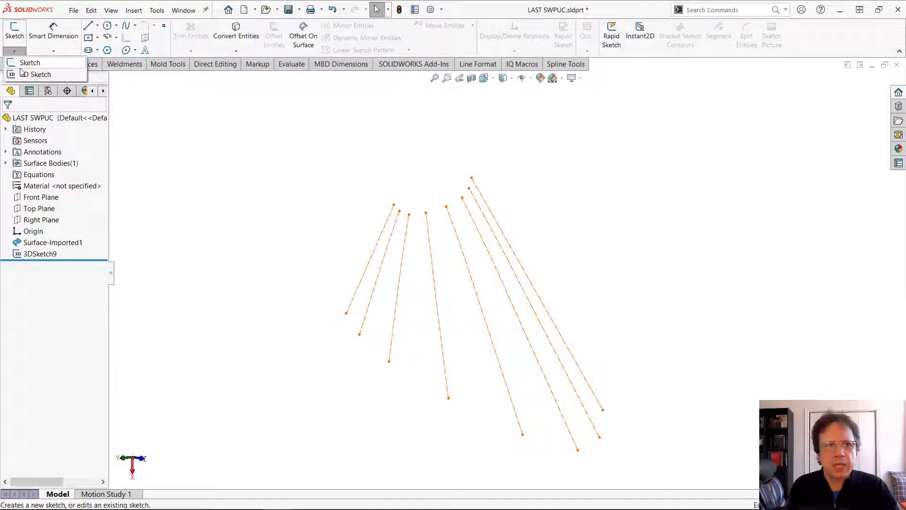
# - Start 3DSketch10 and draw a zigzag line chain alternating between the orange lines' top and bottom ends
pyautogui.click(35, 74)
pyautogui.click(88, 26)
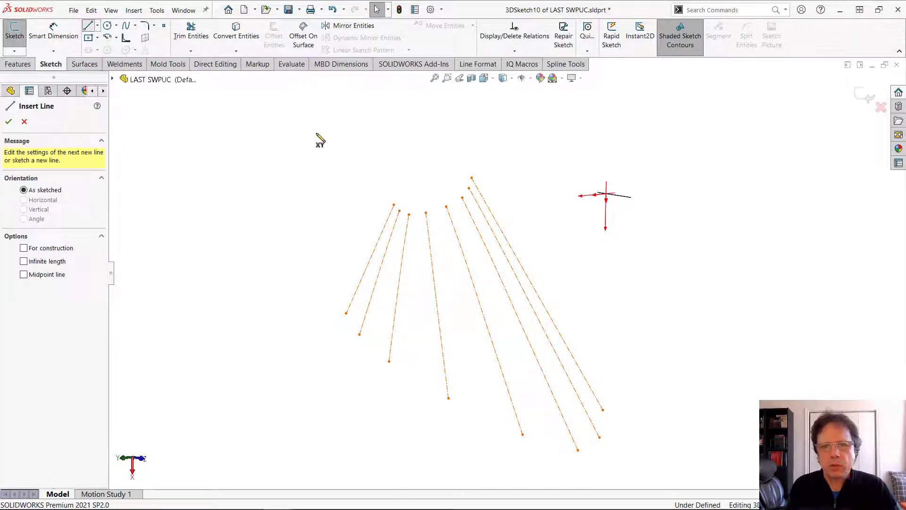
pyautogui.click(394, 205)
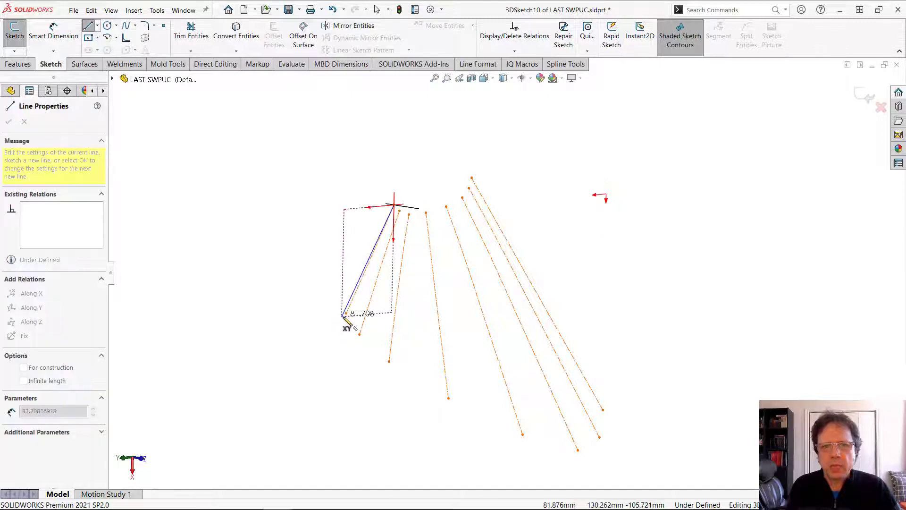
pyautogui.click(346, 313)
pyautogui.click(400, 211)
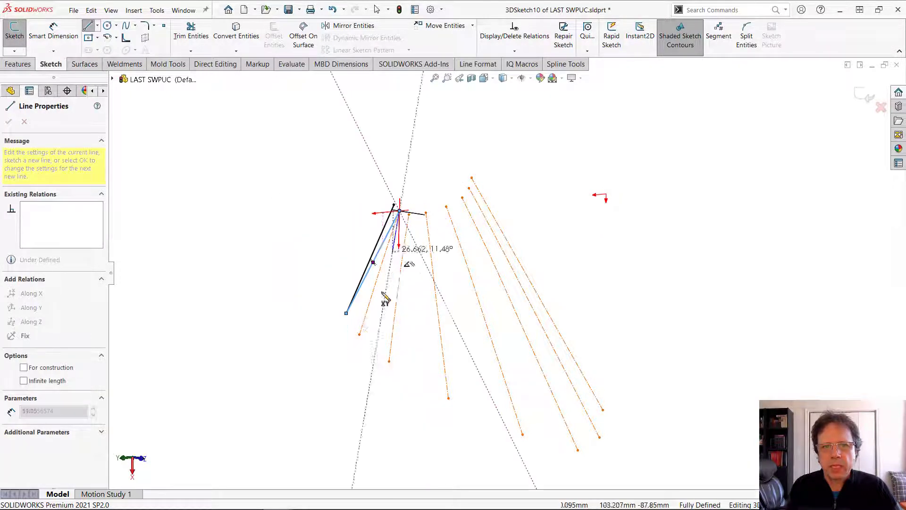
pyautogui.click(359, 334)
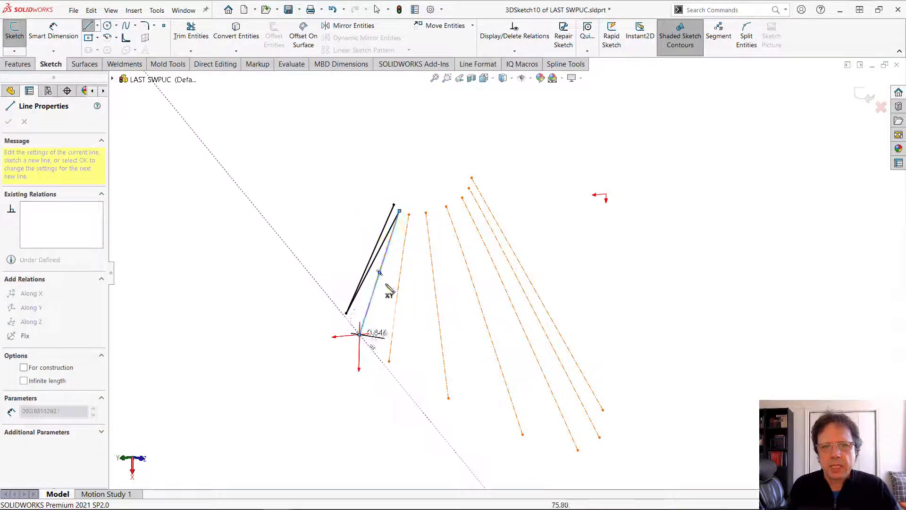
pyautogui.click(409, 215)
pyautogui.click(389, 361)
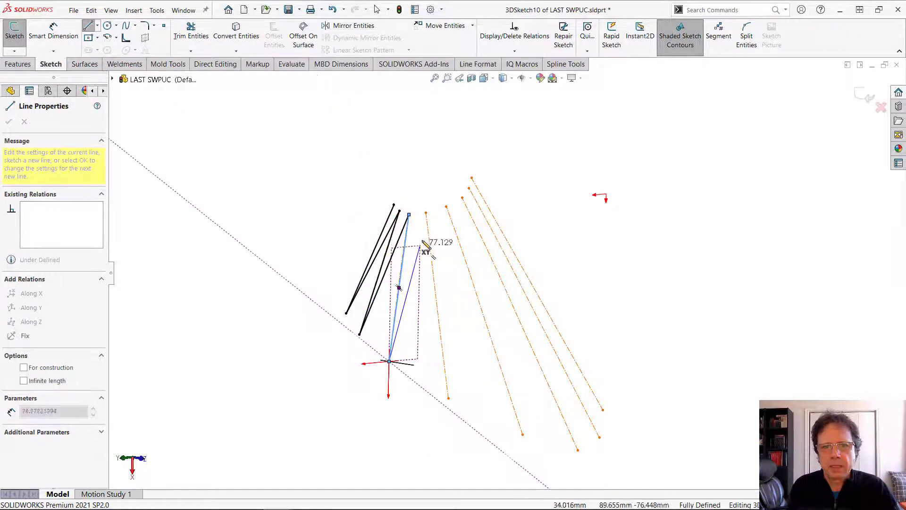
pyautogui.click(427, 214)
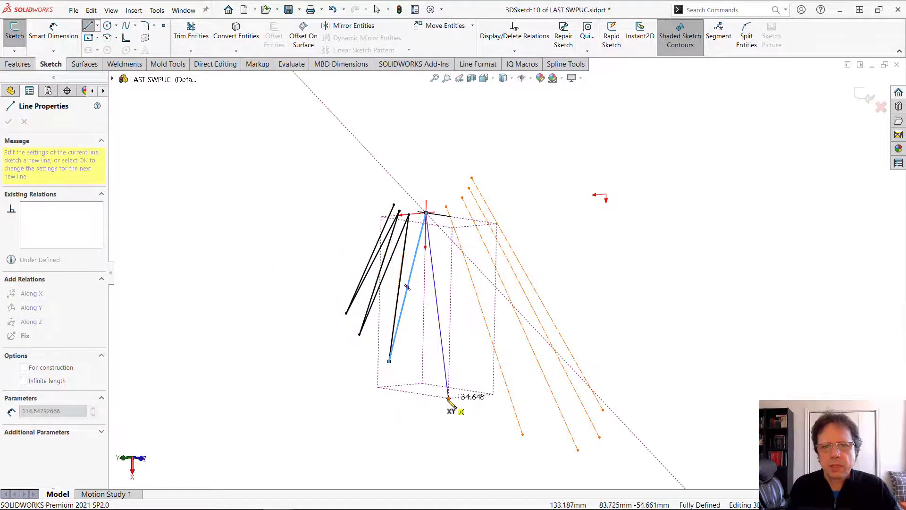
pyautogui.click(448, 398)
pyautogui.click(446, 207)
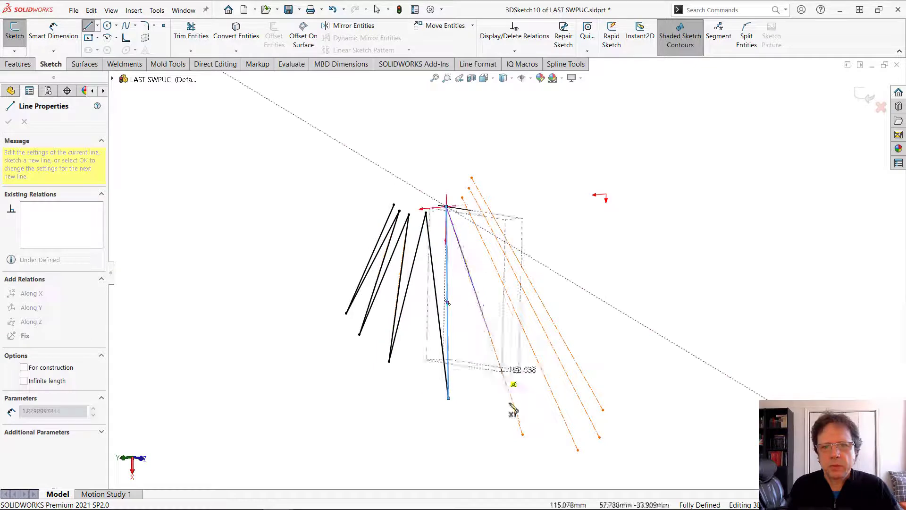
pyautogui.click(522, 433)
pyautogui.click(463, 197)
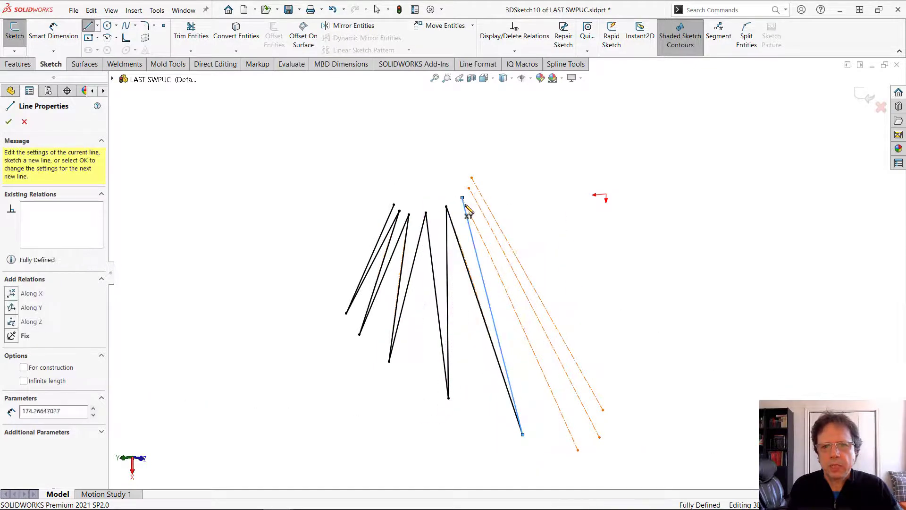
pyautogui.doubleClick(578, 450)
# - Add the final zigzag segments down to the outermost orange line's bottom end
pyautogui.click(469, 188)
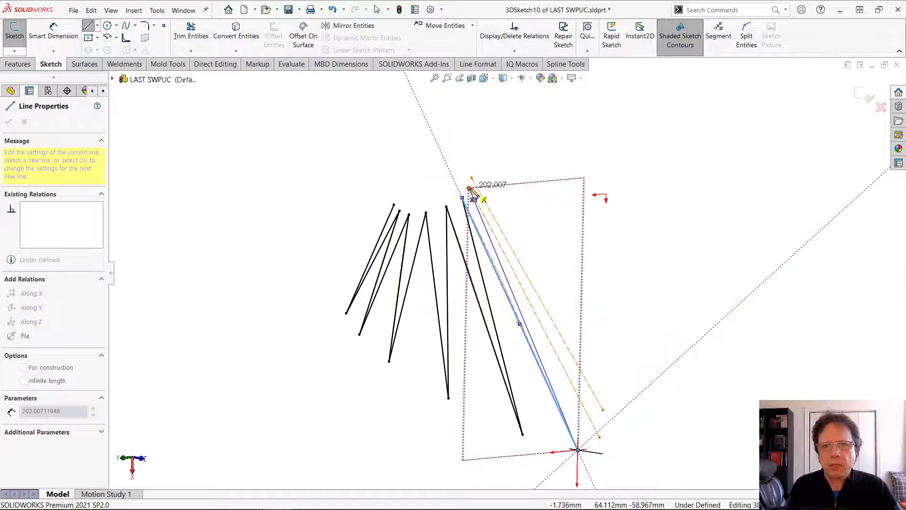
pyautogui.click(600, 437)
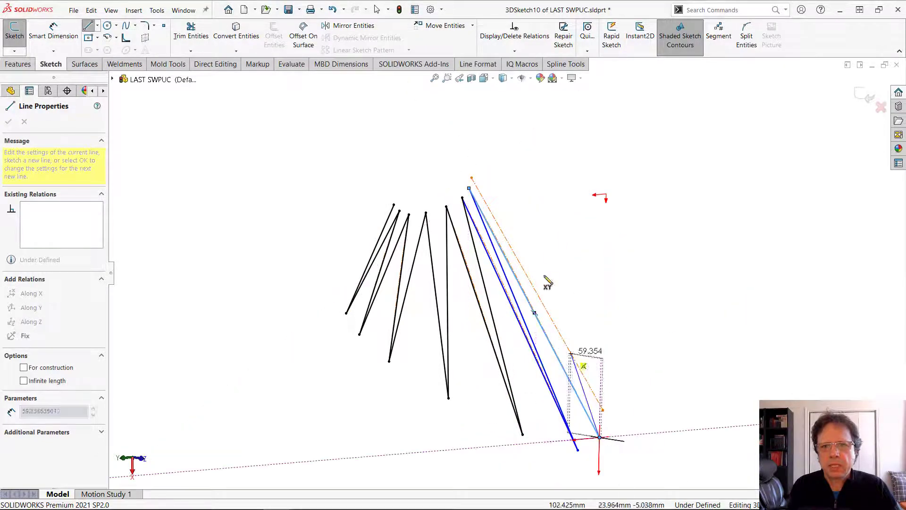
pyautogui.click(472, 178)
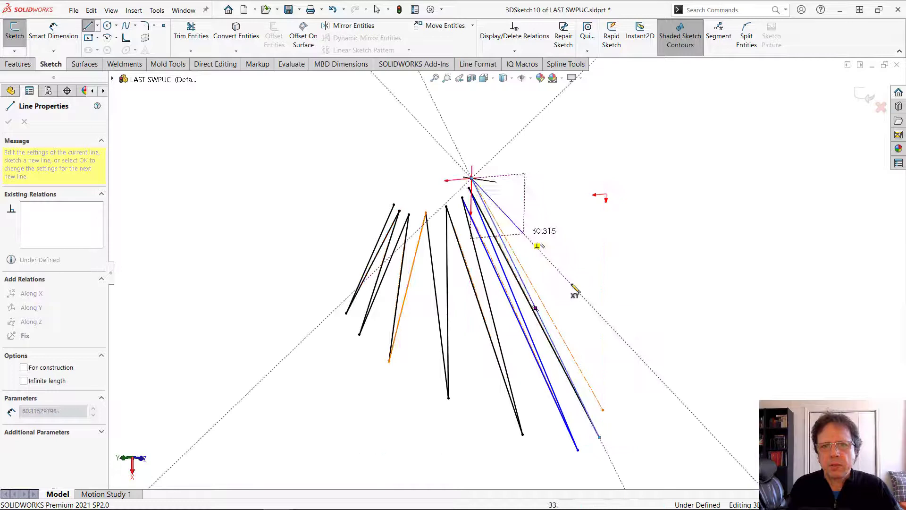
pyautogui.click(603, 410)
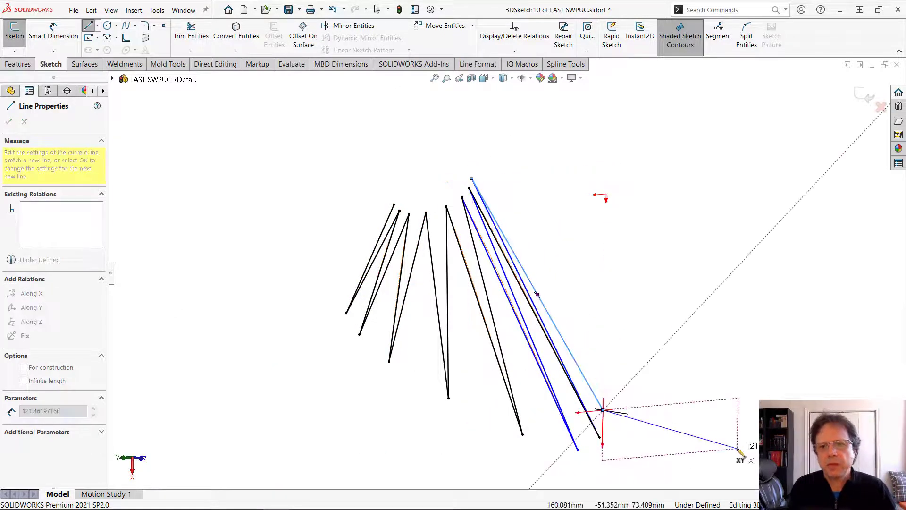
pyautogui.press('Escape')
# - Inspect the last segment's endpoints and try dragging its upper end
pyautogui.scroll(-3, 594, 429)
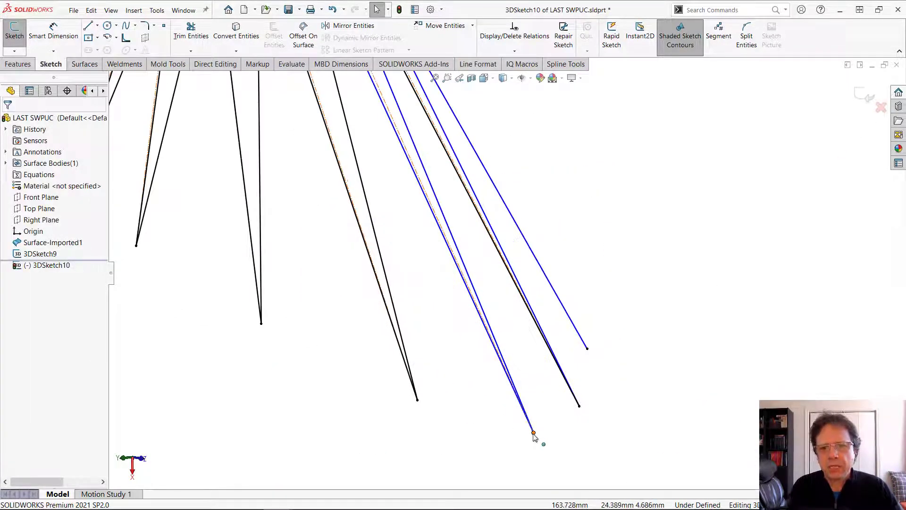
pyautogui.click(533, 433)
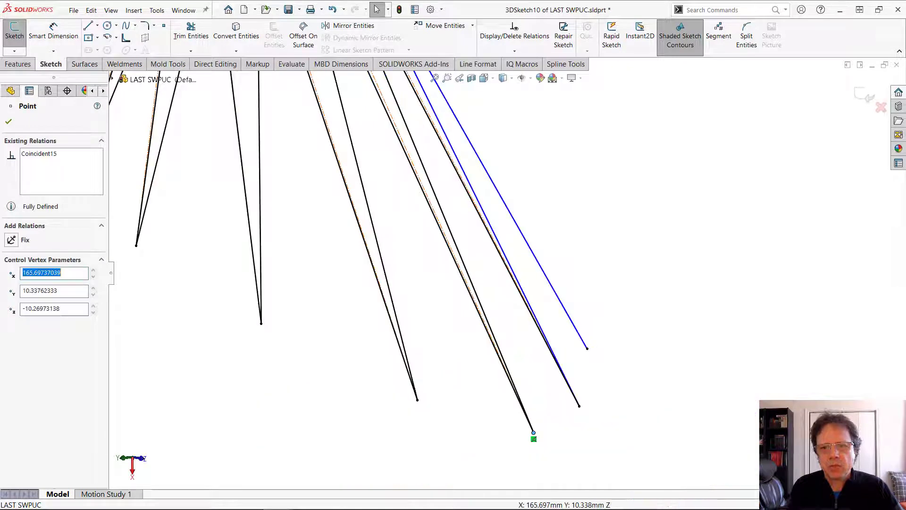
pyautogui.press('Escape')
pyautogui.moveTo(587, 348); pyautogui.dragTo(666, 316)
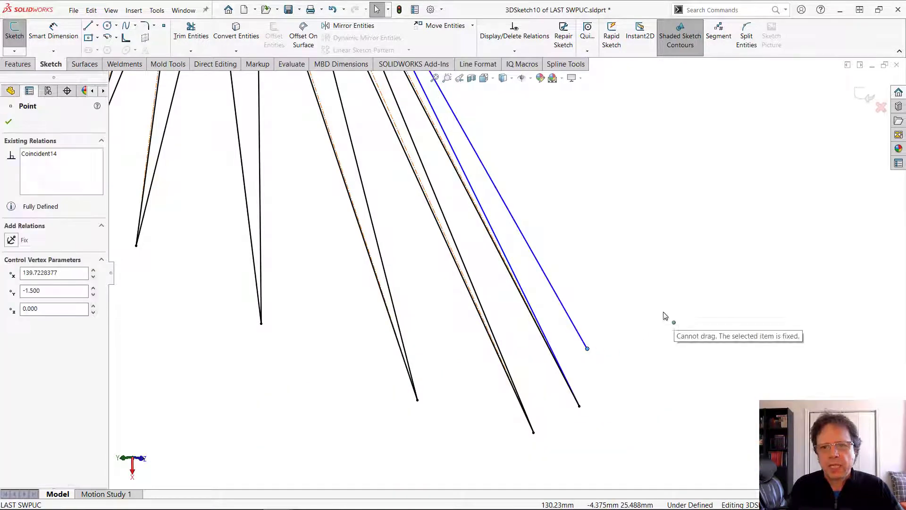
pyautogui.scroll(4, 512, 176)
pyautogui.scroll(-1, 504, 279)
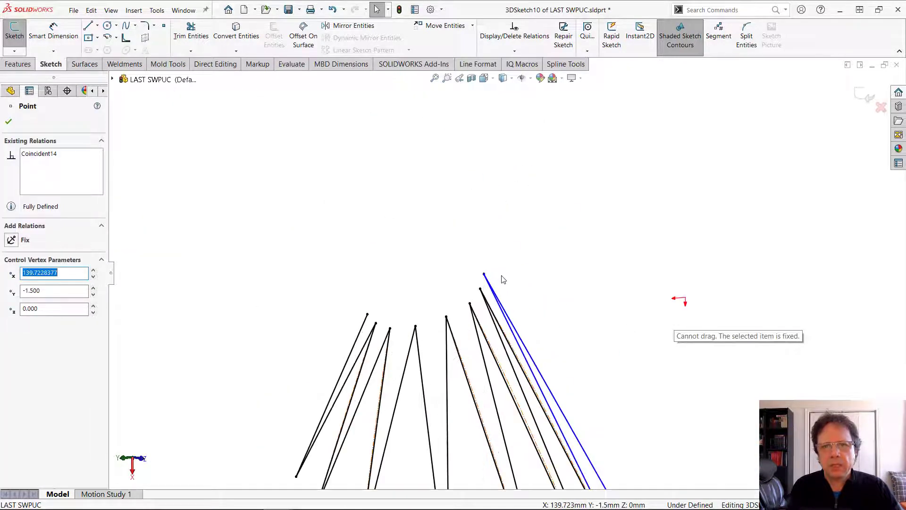
pyautogui.click(484, 275)
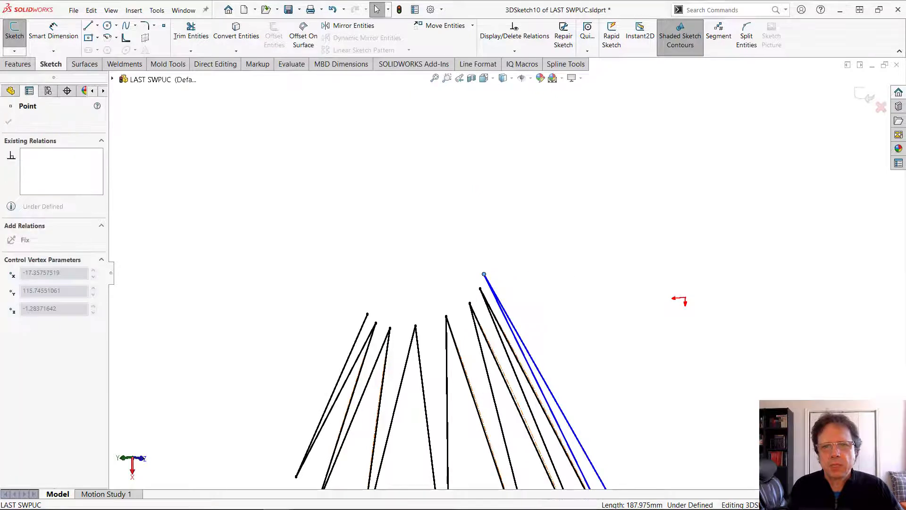
pyautogui.click(504, 311)
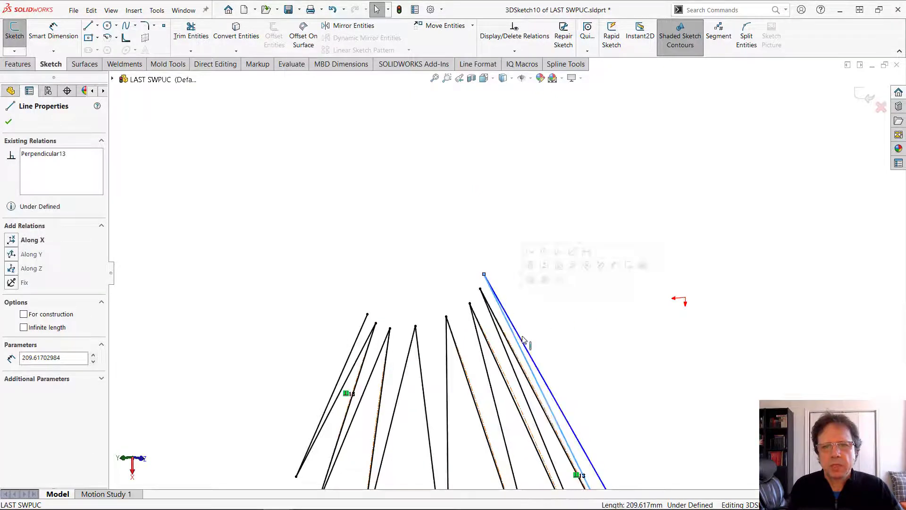
pyautogui.moveTo(519, 336); pyautogui.dragTo(566, 365)
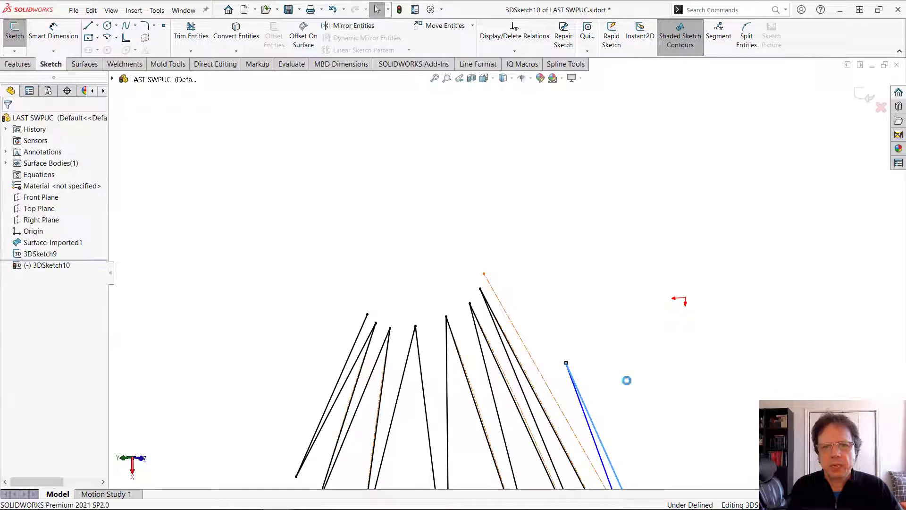
pyautogui.click(566, 364)
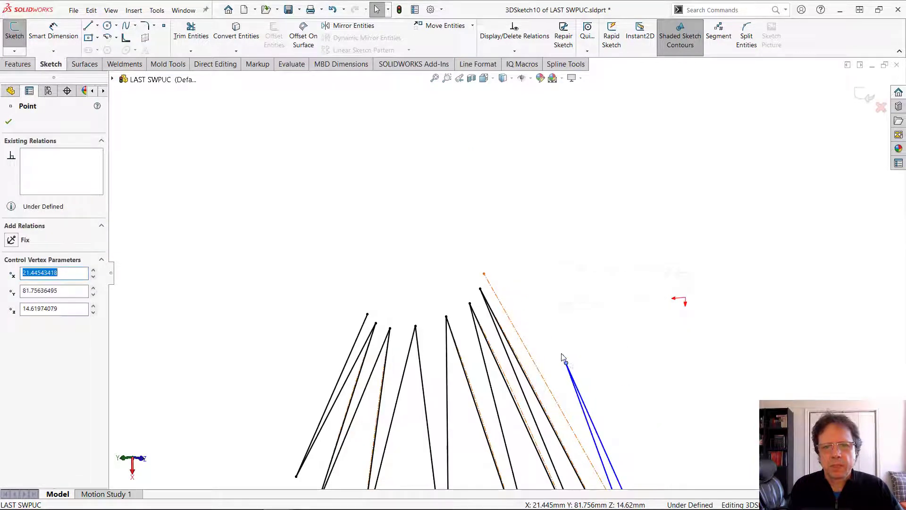
pyautogui.moveTo(536, 344)
pyautogui.mouseDown(button='middle')
pyautogui.moveTo(648, 407)
pyautogui.moveTo(583, 381)
pyautogui.mouseUp(button='middle')
pyautogui.click(570, 398)
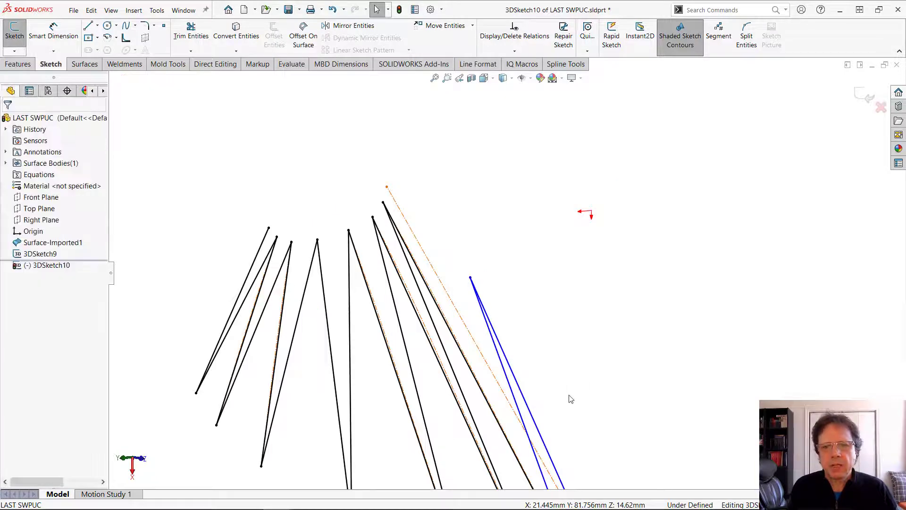
pyautogui.scroll(3, 521, 295)
# - Make the blue line's upper endpoint coincident with the matching 3DSketch9 point, then undo it
pyautogui.click(489, 276)
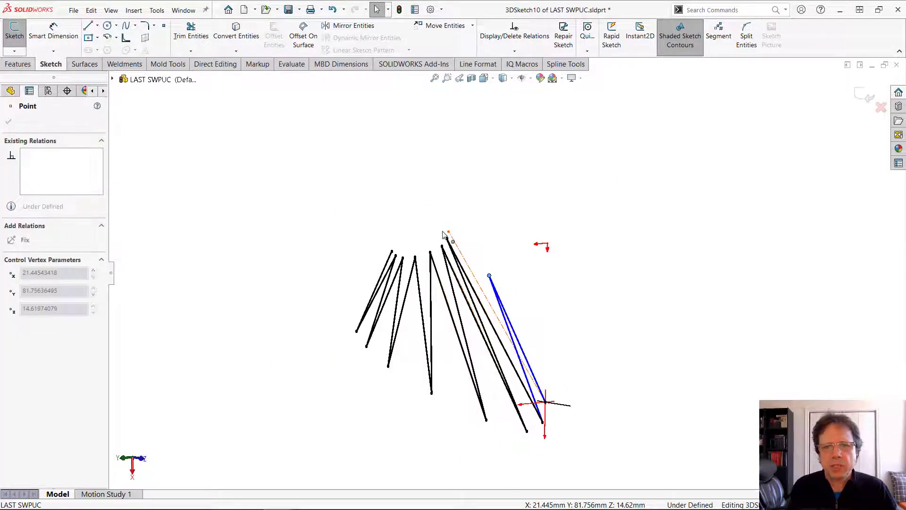
pyautogui.keyDown('ctrl'); pyautogui.click(448, 232); pyautogui.keyUp('ctrl')
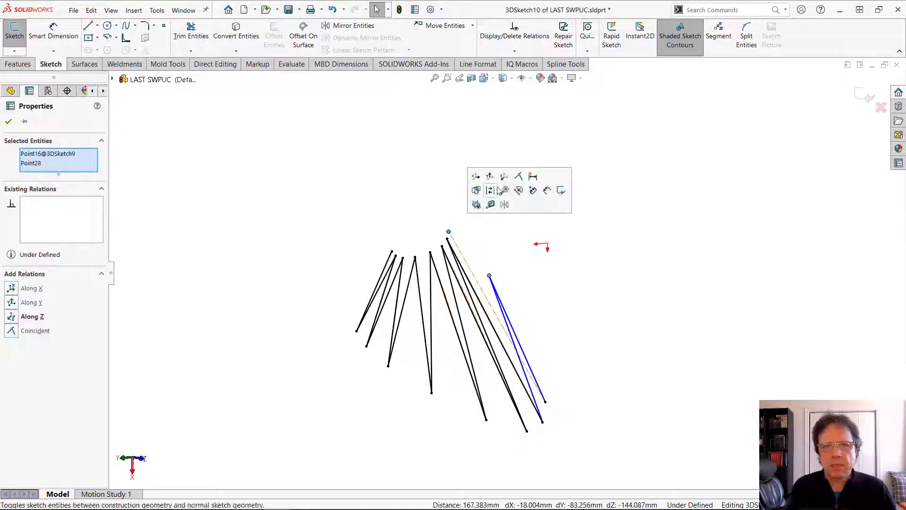
pyautogui.click(519, 177)
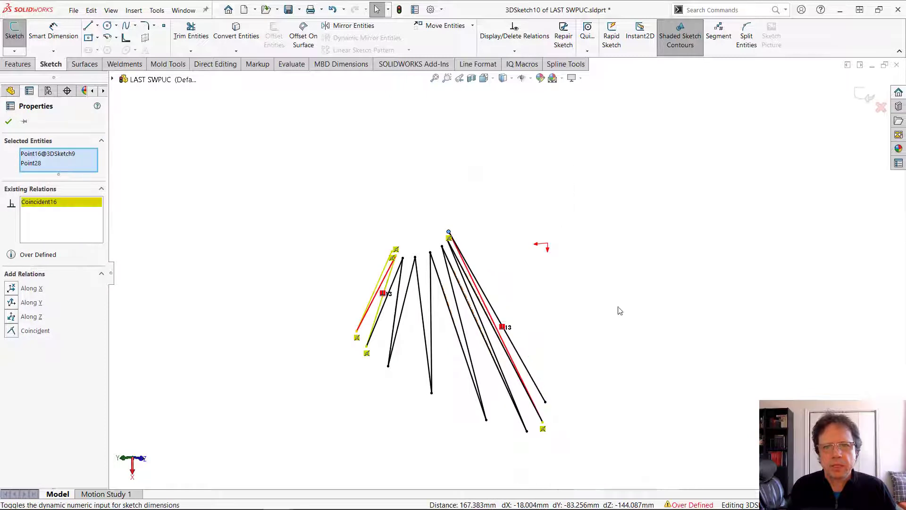
pyautogui.click(617, 360)
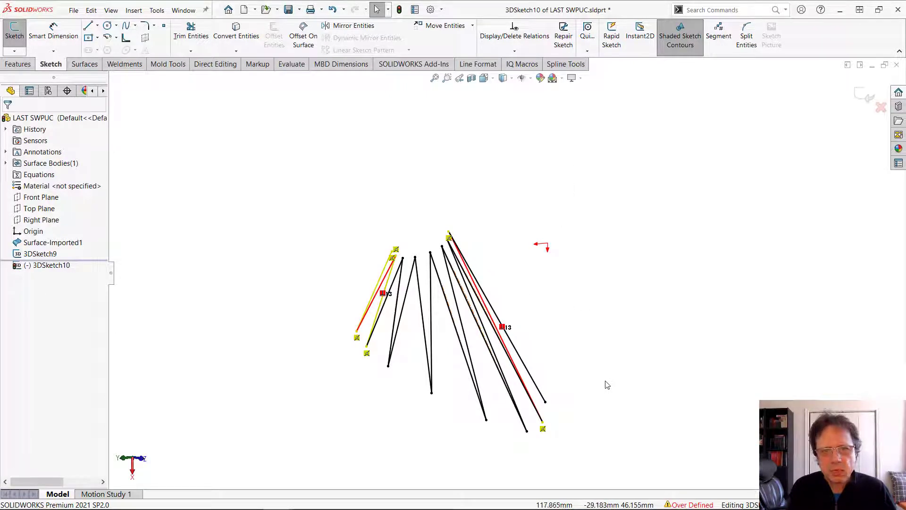
pyautogui.hotkey('ctrl', 'z')
# - Delete the rightmost zigzag lines and redraw two segments through the top point
pyautogui.moveTo(547, 334); pyautogui.dragTo(502, 270)
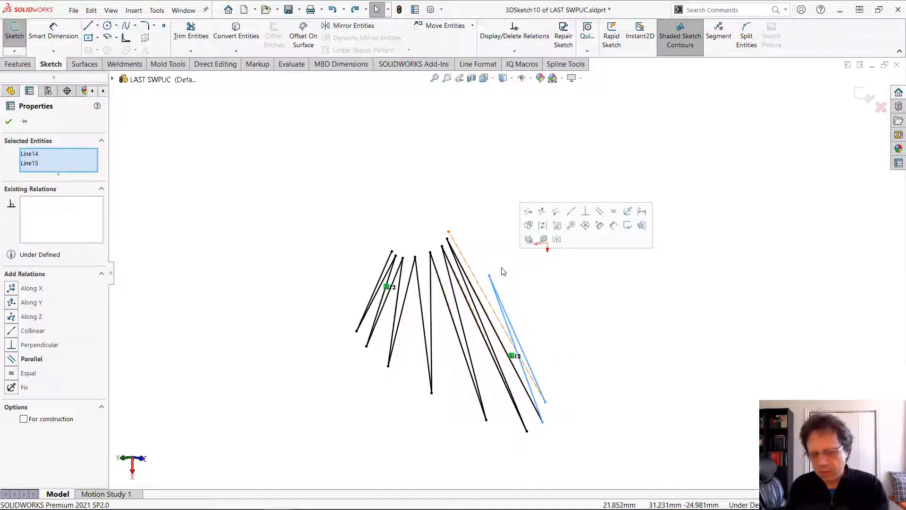
pyautogui.press('Delete')
pyautogui.press('s')
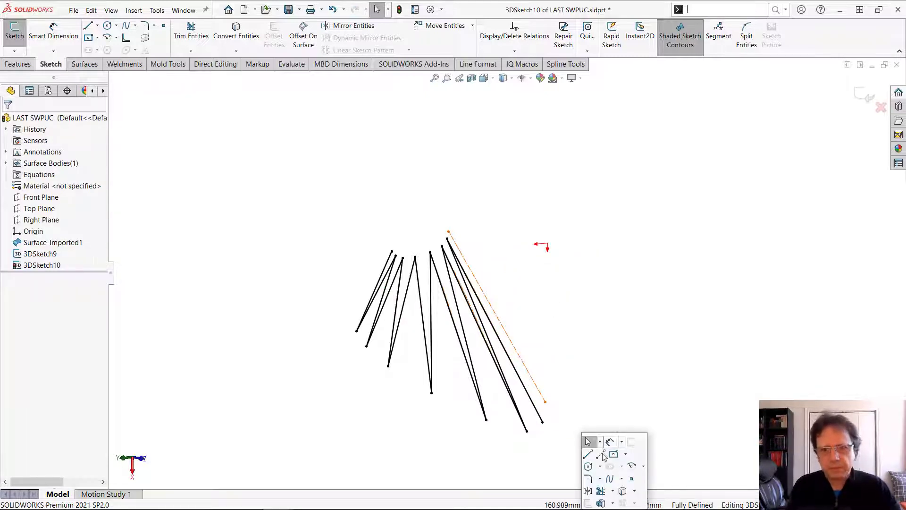
pyautogui.click(587, 454)
pyautogui.click(543, 421)
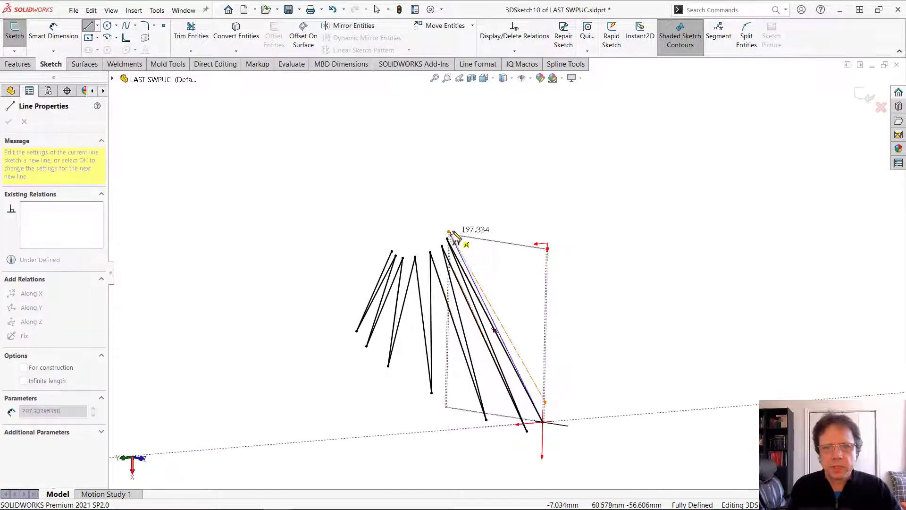
pyautogui.click(449, 232)
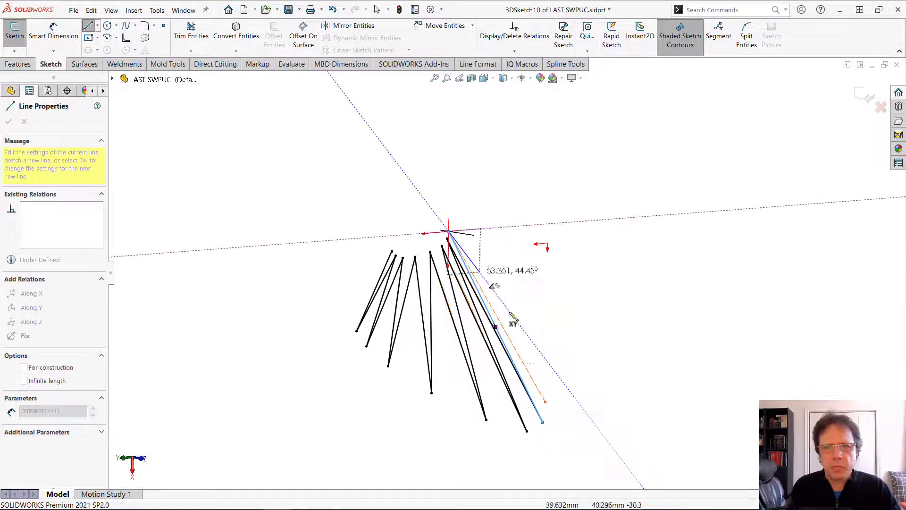
pyautogui.click(546, 403)
pyautogui.press('Escape')
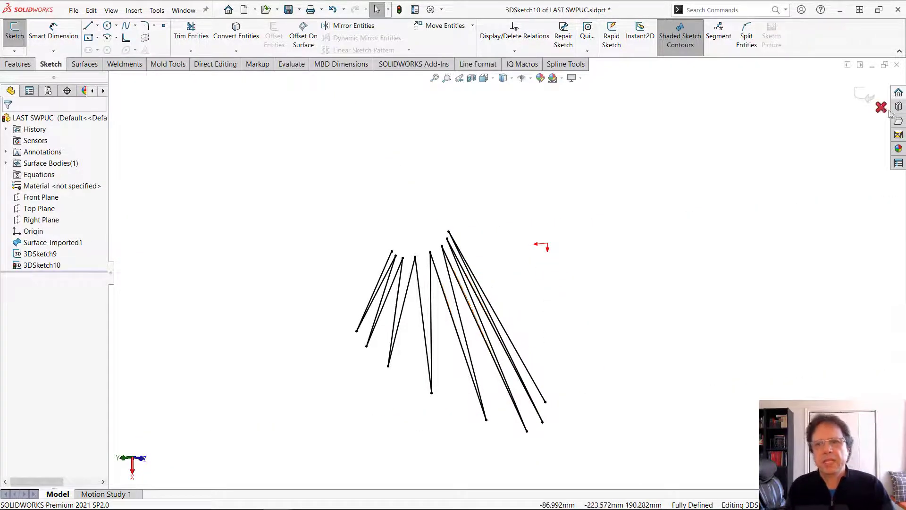
# - Close 3DSketch10, hide 3DSketch9, and start a Lofted Surface
pyautogui.click(865, 95)
pyautogui.scroll(3, 454, 332)
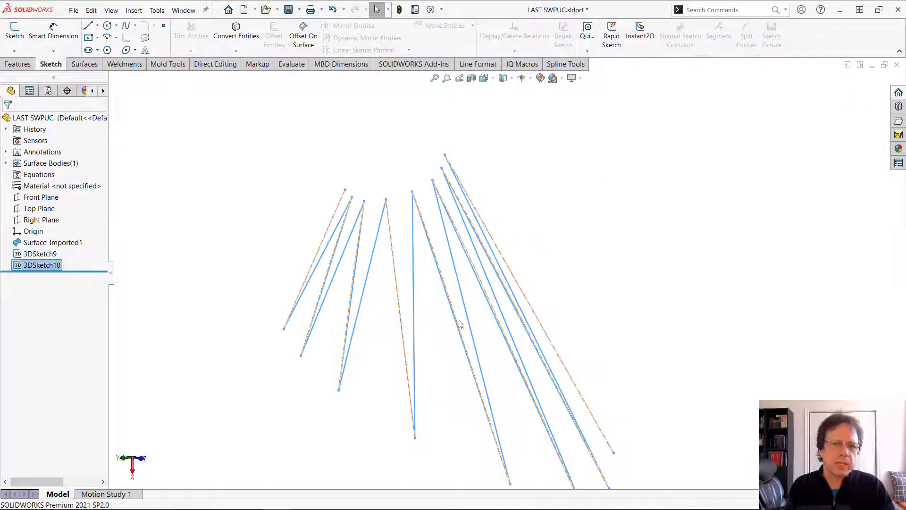
pyautogui.rightClick(42, 265)
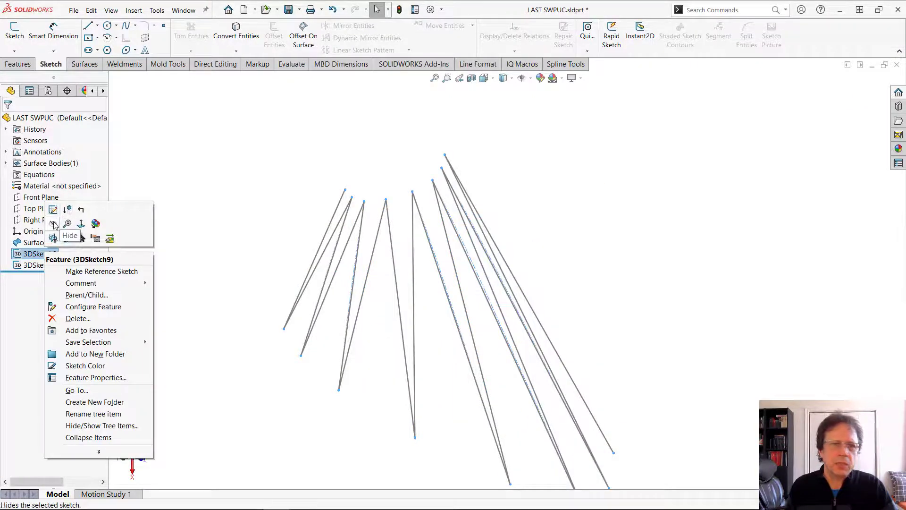
pyautogui.click(690, 321)
pyautogui.moveTo(653, 364)
pyautogui.mouseDown(button='middle')
pyautogui.moveTo(613, 188)
pyautogui.moveTo(617, 242)
pyautogui.moveTo(659, 301)
pyautogui.mouseUp(button='middle')
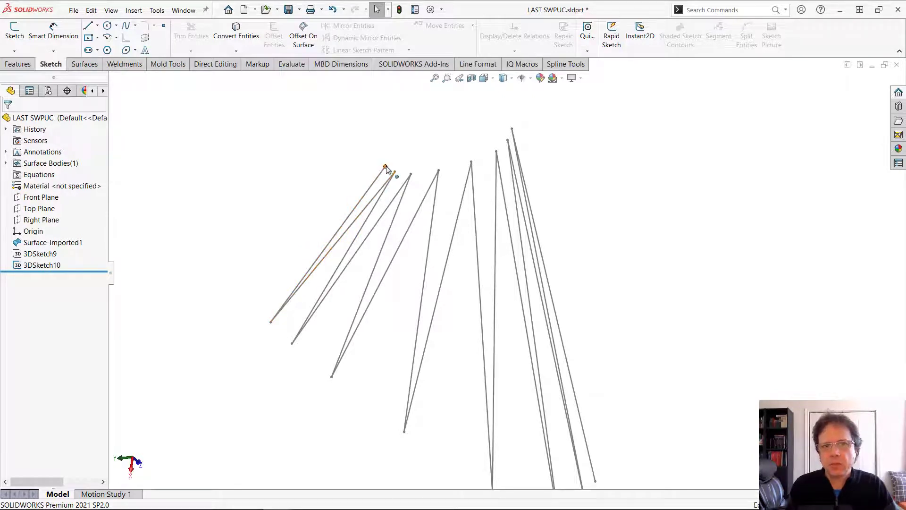
pyautogui.click(83, 64)
pyautogui.click(97, 38)
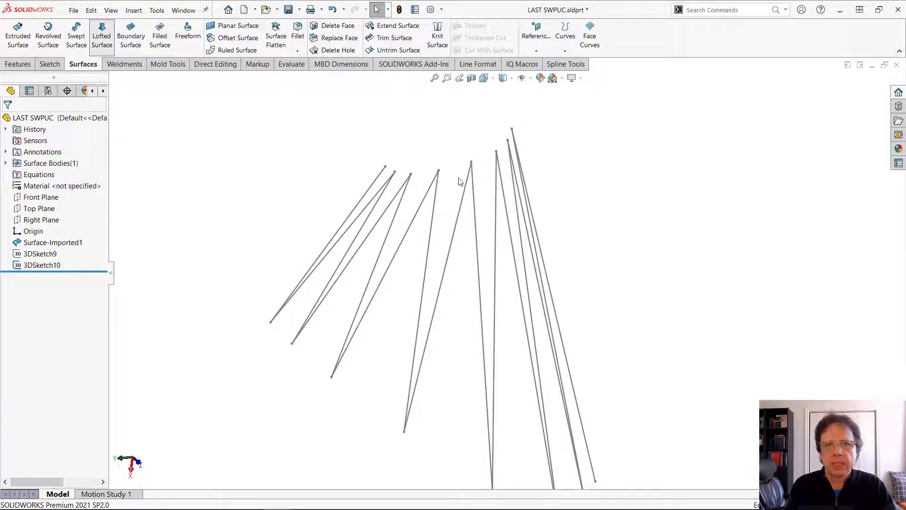
pyautogui.click(379, 177)
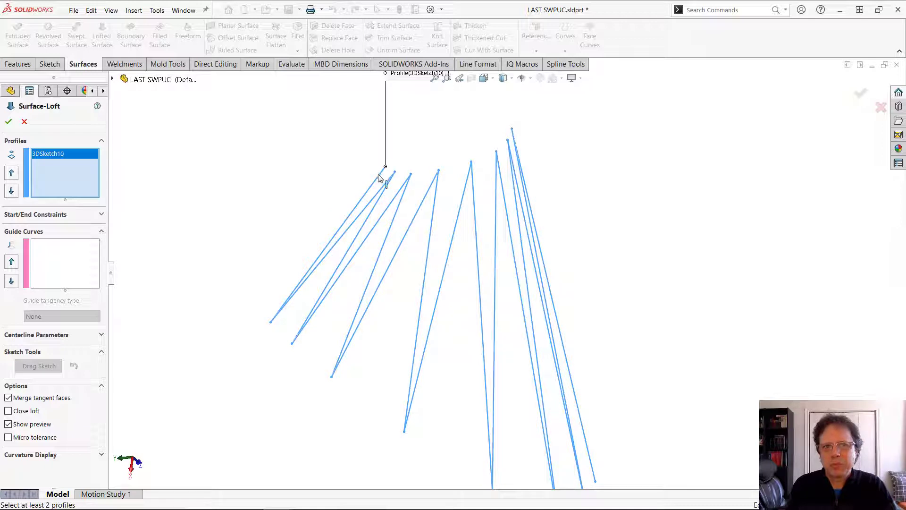
pyautogui.click(378, 174)
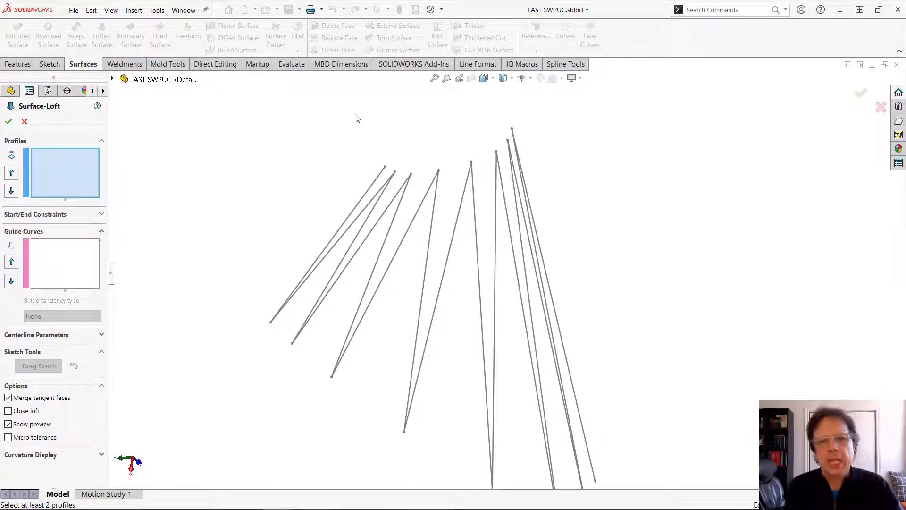
pyautogui.scroll(2, 661, 273)
pyautogui.scroll(-1, 590, 277)
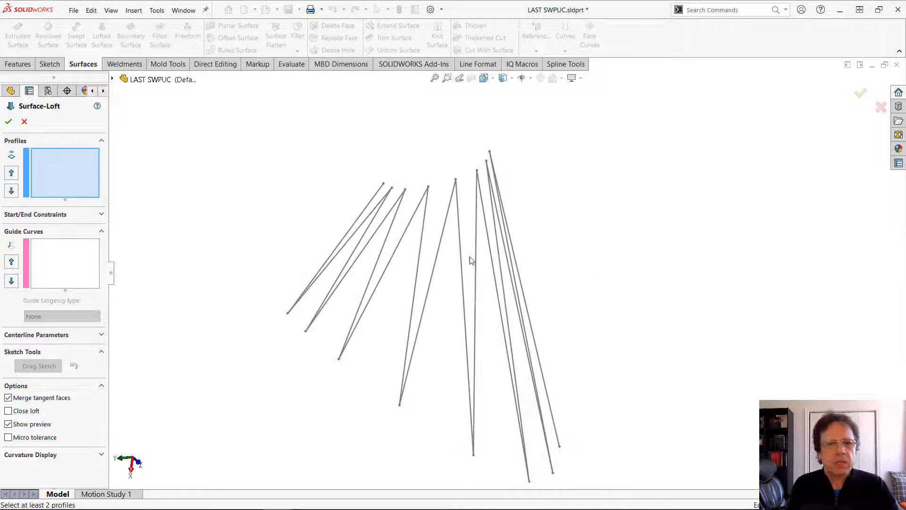
# - Loft a surface between the first two zigzag lines, picked as open groups with SelectionManager
pyautogui.rightClick(337, 137)
pyautogui.click(380, 164)
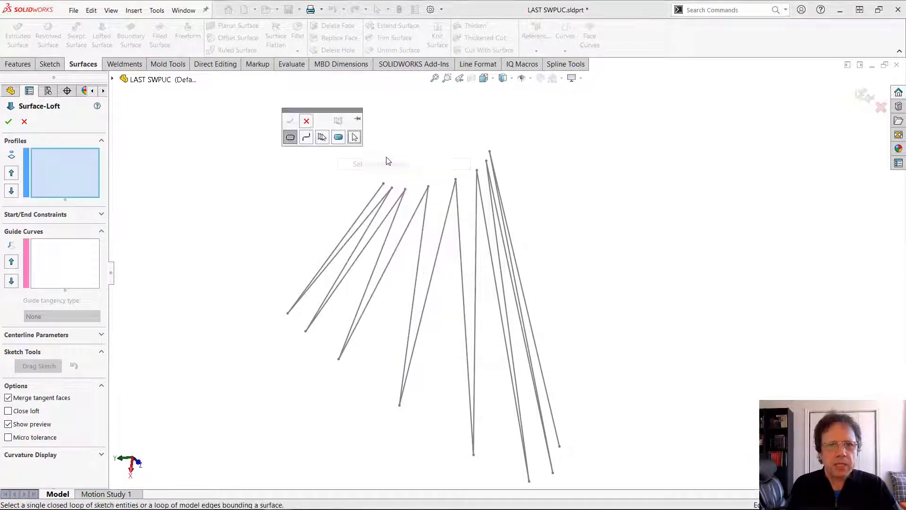
pyautogui.click(359, 120)
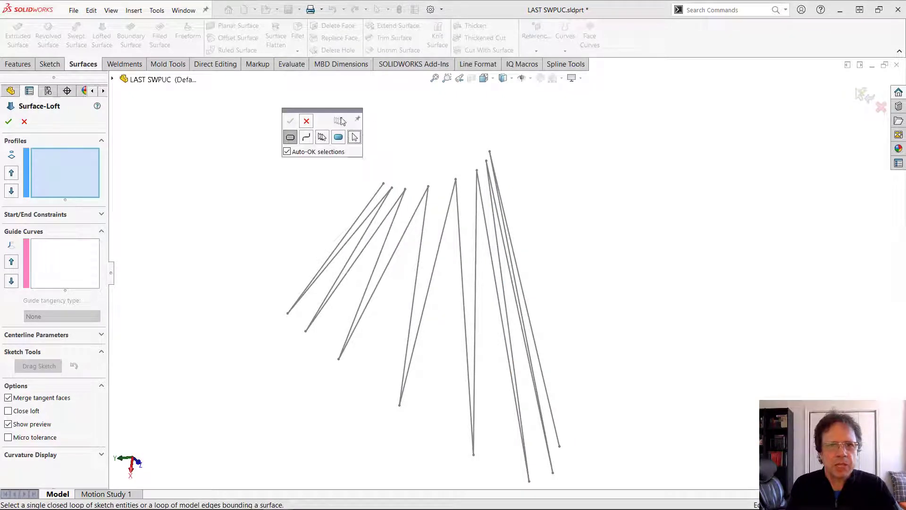
pyautogui.click(322, 137)
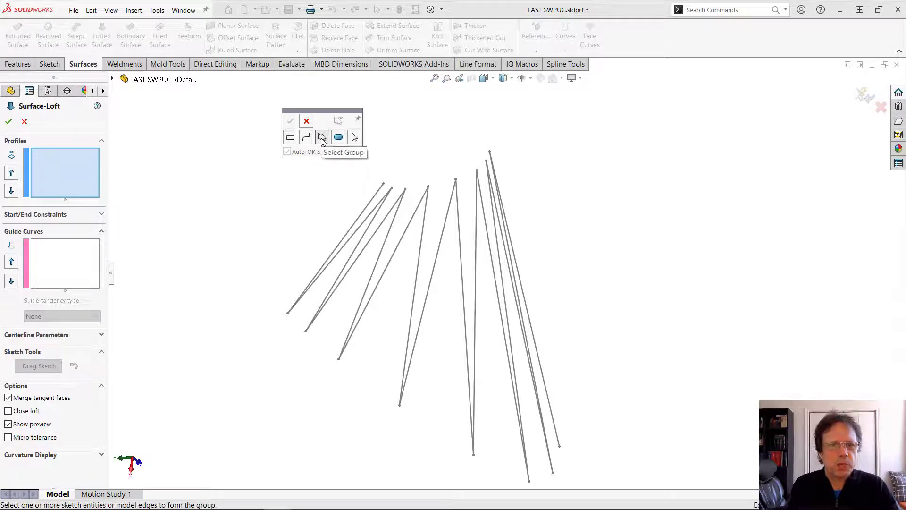
pyautogui.click(378, 191)
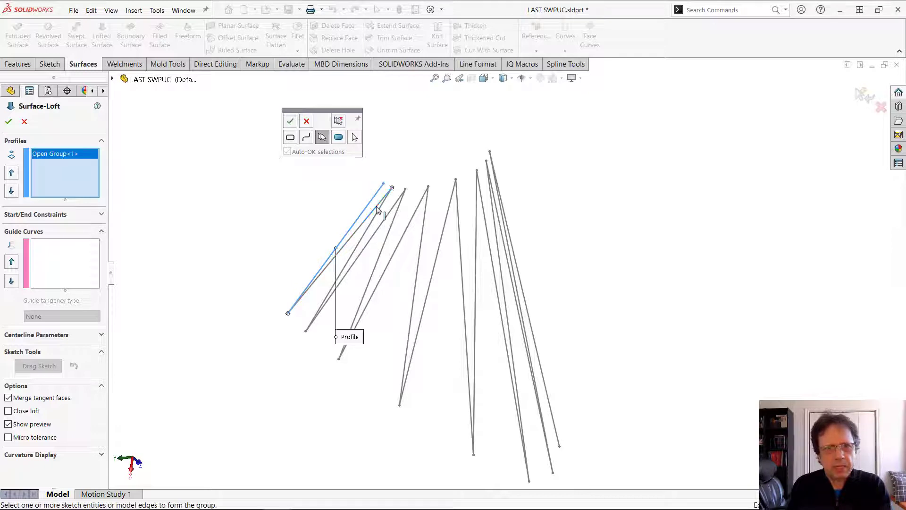
pyautogui.click(376, 207)
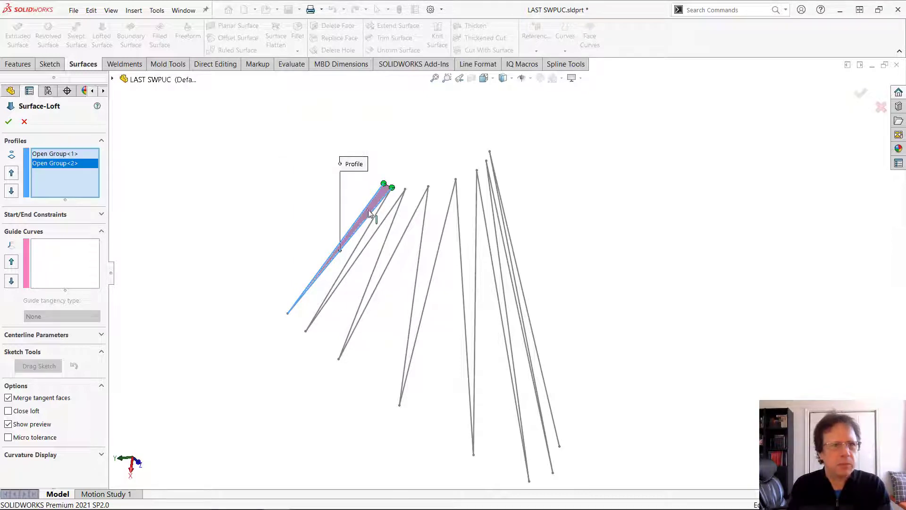
pyautogui.press('Return')
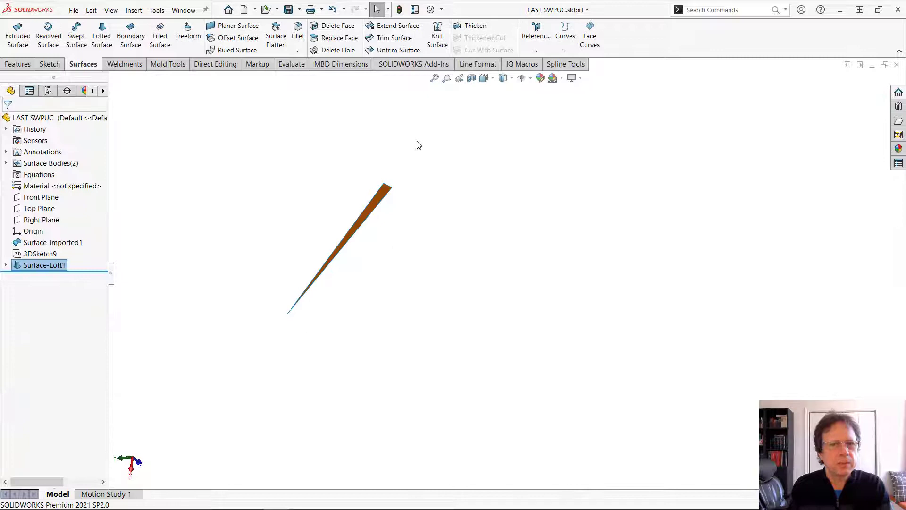
# - Show the 3DSketch10 zigzag lines again and hide the Surface-Loft1 surface
pyautogui.click(6, 264)
pyautogui.rightClick(52, 276)
pyautogui.click(55, 234)
pyautogui.press('Escape')
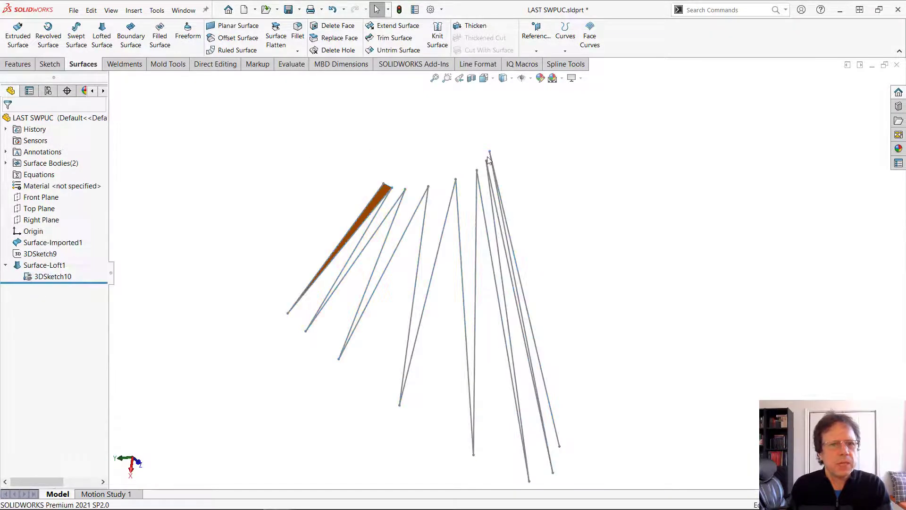
pyautogui.scroll(-4, 428, 186)
pyautogui.scroll(1, 643, 461)
pyautogui.scroll(-2, 641, 462)
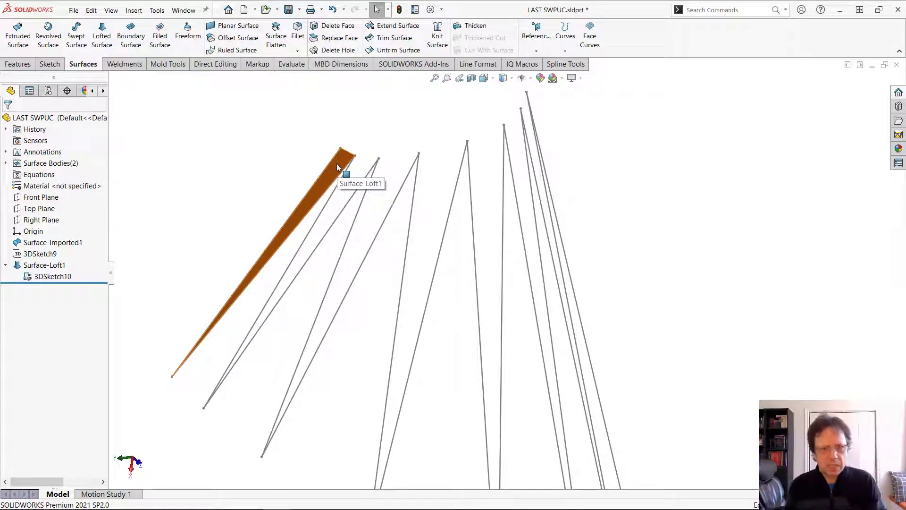
pyautogui.press('Tab')
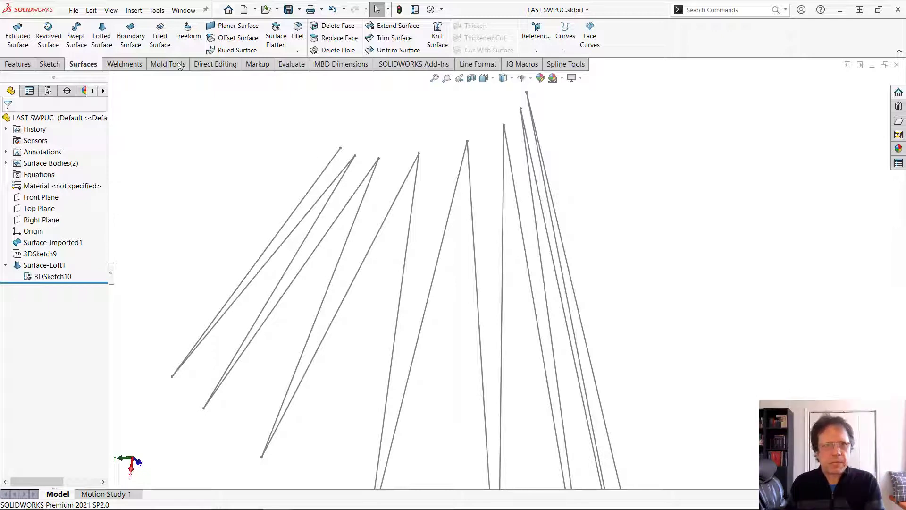
# - Loft a surface between the second and third zigzag lines to create Surface-Loft2
pyautogui.click(102, 36)
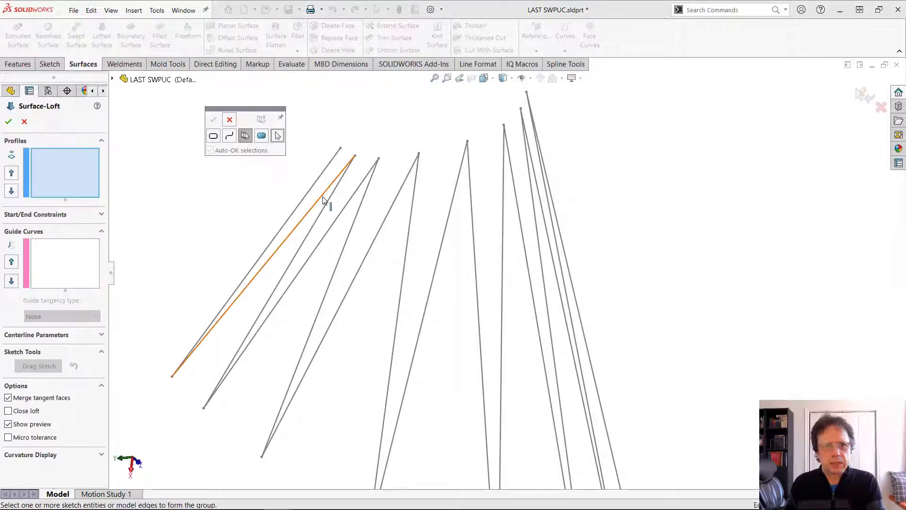
pyautogui.click(324, 206)
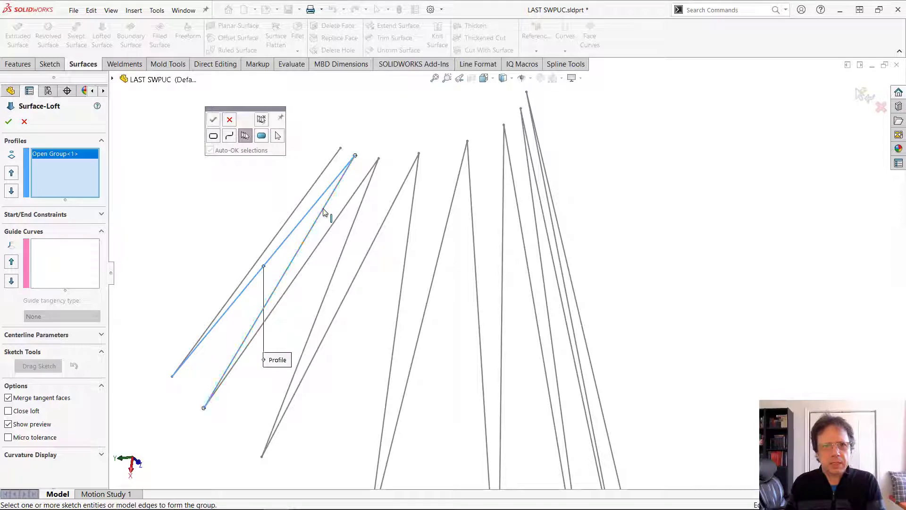
pyautogui.click(323, 213)
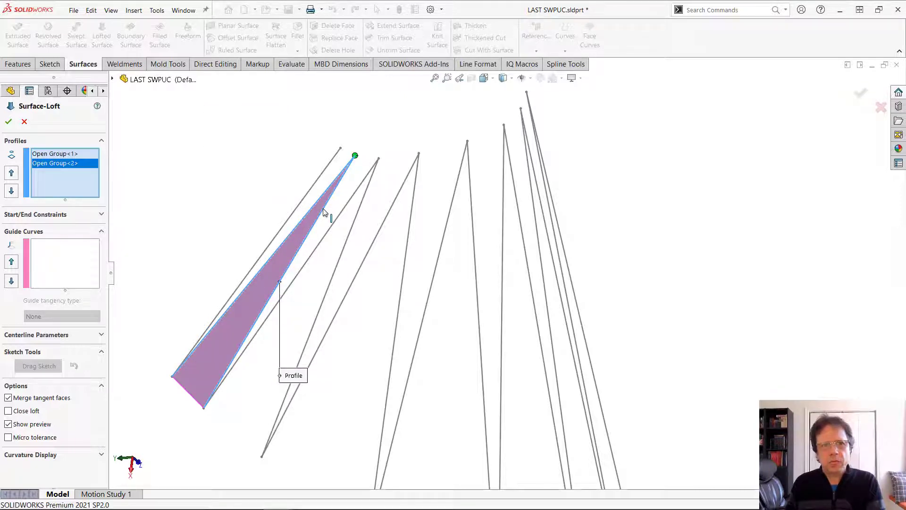
pyautogui.press('Return')
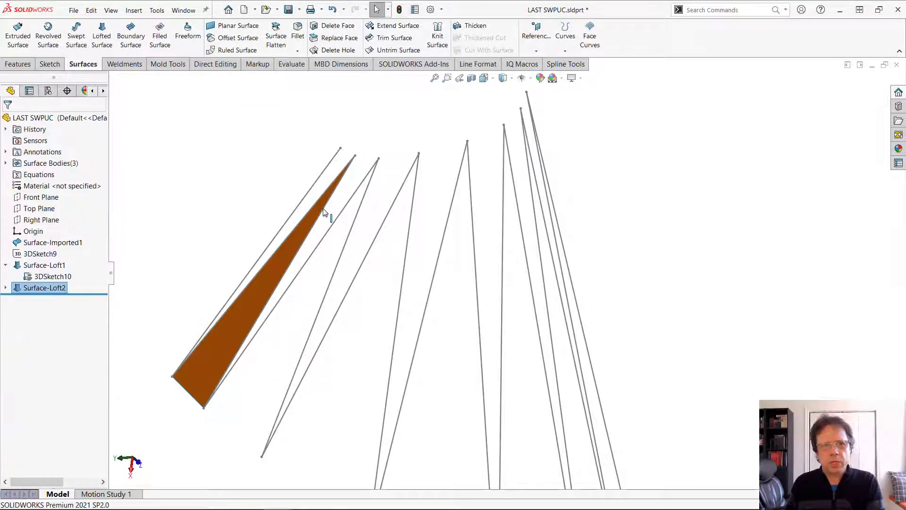
pyautogui.click(287, 245)
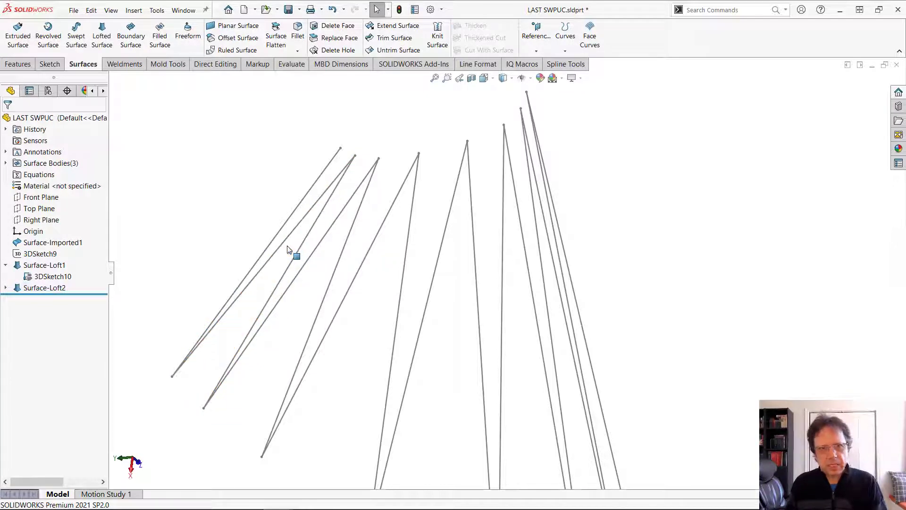
# - Loft the two adjacent zigzag lines at the lower-left vertex into the narrow facet Surface-Loft3
pyautogui.press('Return')
pyautogui.click(299, 249)
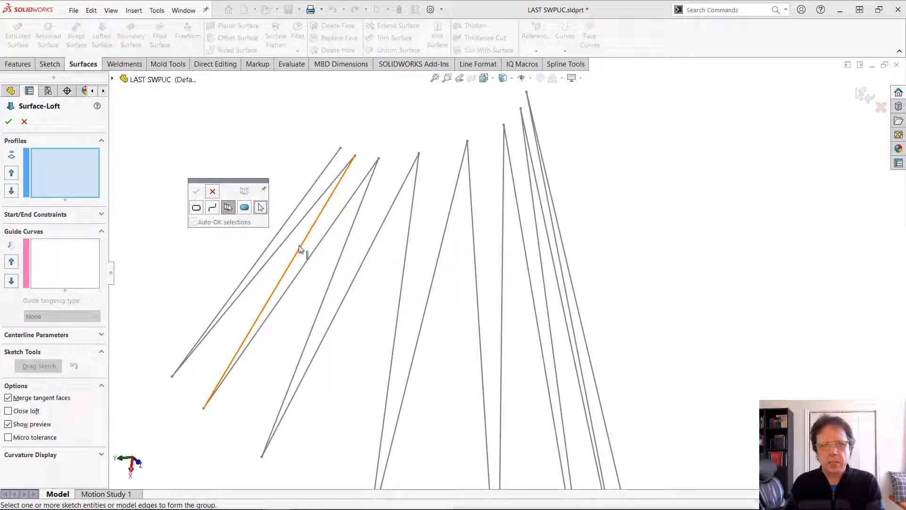
pyautogui.click(300, 251)
pyautogui.click(317, 257)
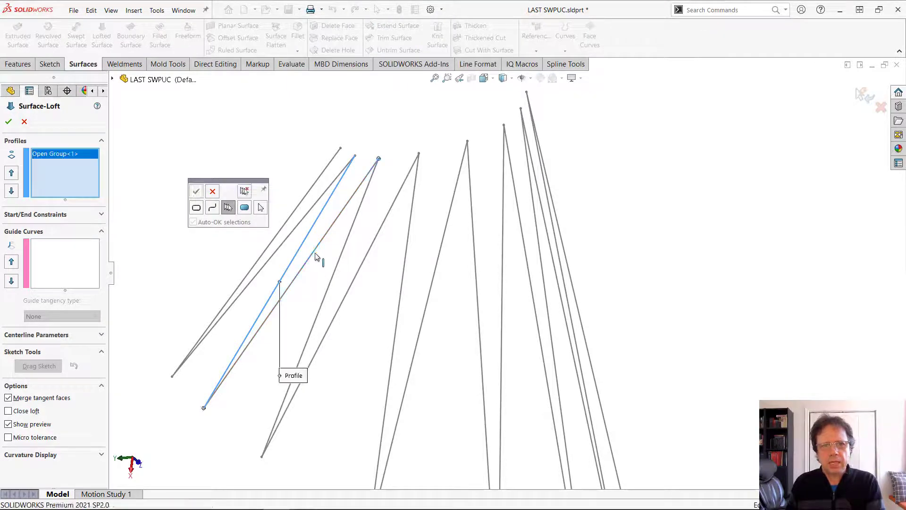
pyautogui.press('Return')
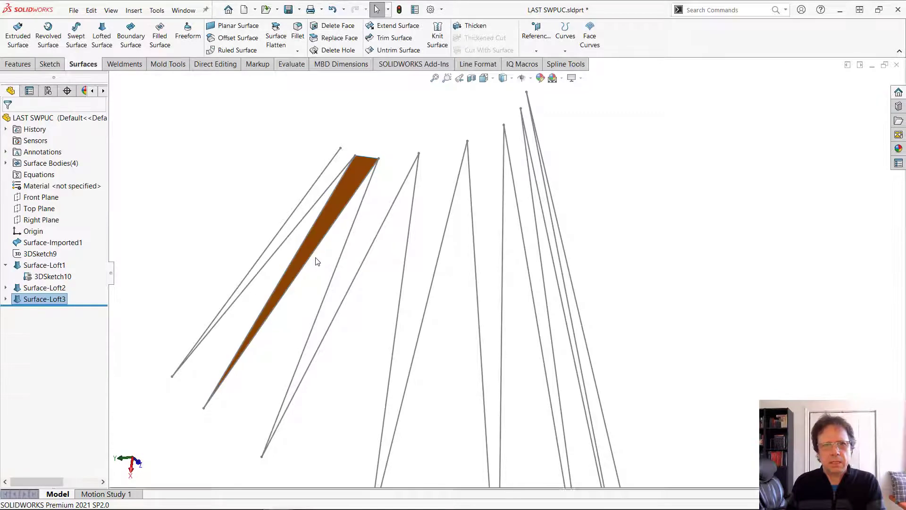
pyautogui.press('Tab')
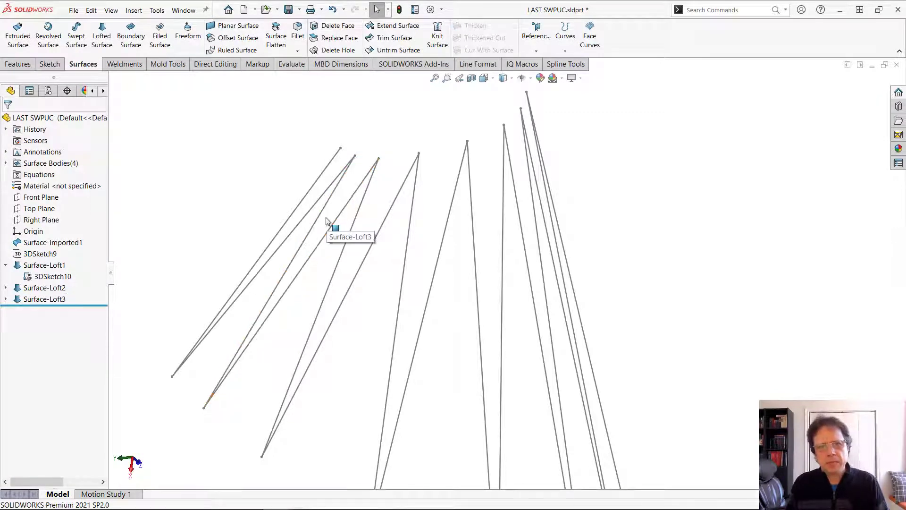
# - Loft the next pair of zigzag lines into the triangular facet Surface-Loft4
pyautogui.press('Return')
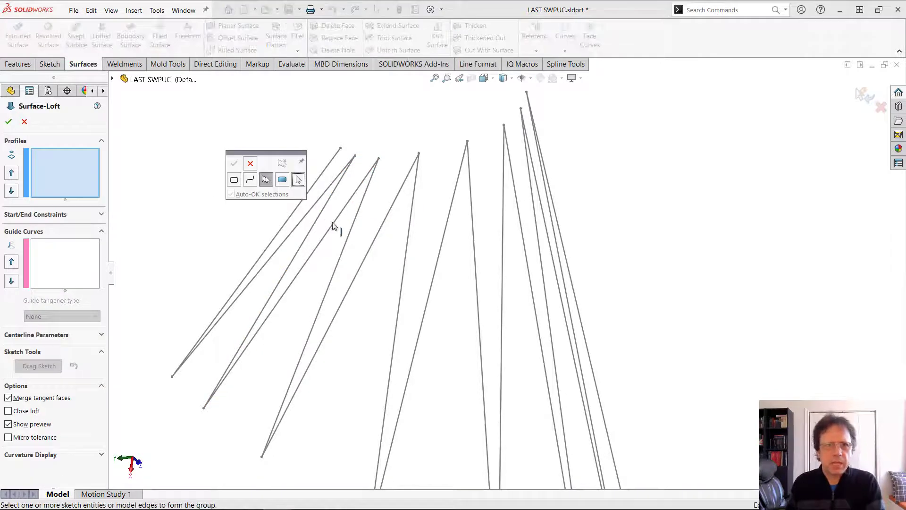
pyautogui.click(335, 227)
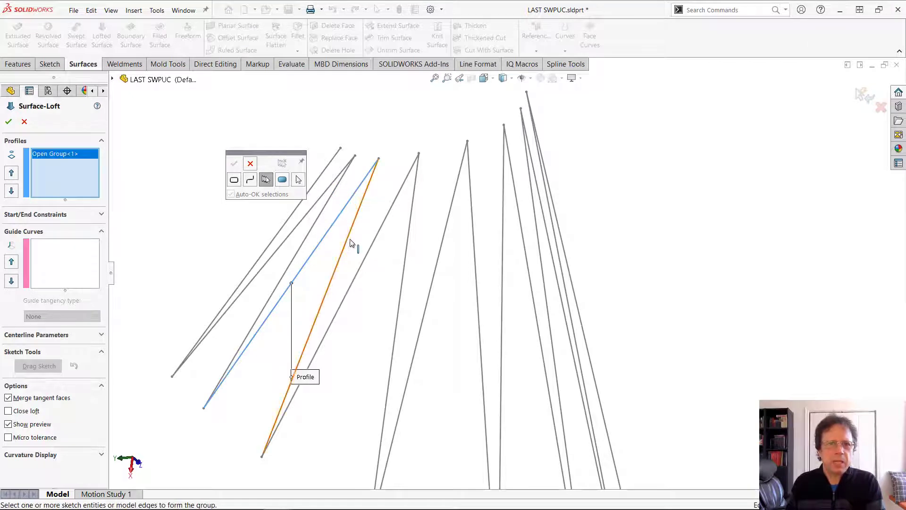
pyautogui.click(351, 244)
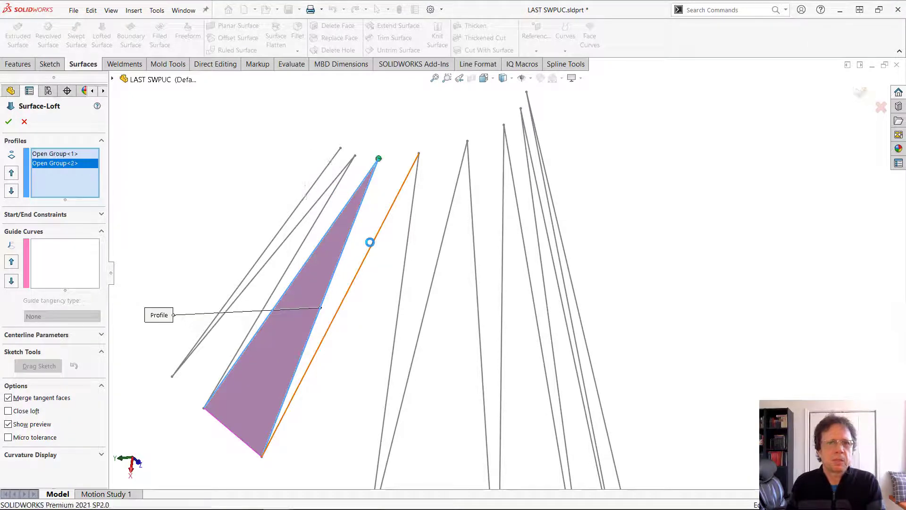
pyautogui.press('Return')
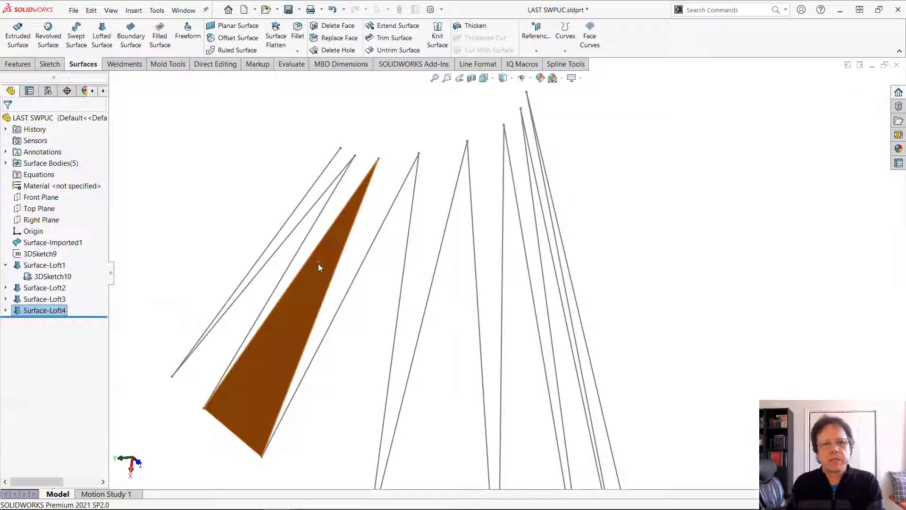
# - Cancel a loft that picked the surface body, then loft the next line pair into Surface-Loft5
pyautogui.press('Return')
pyautogui.click(318, 263)
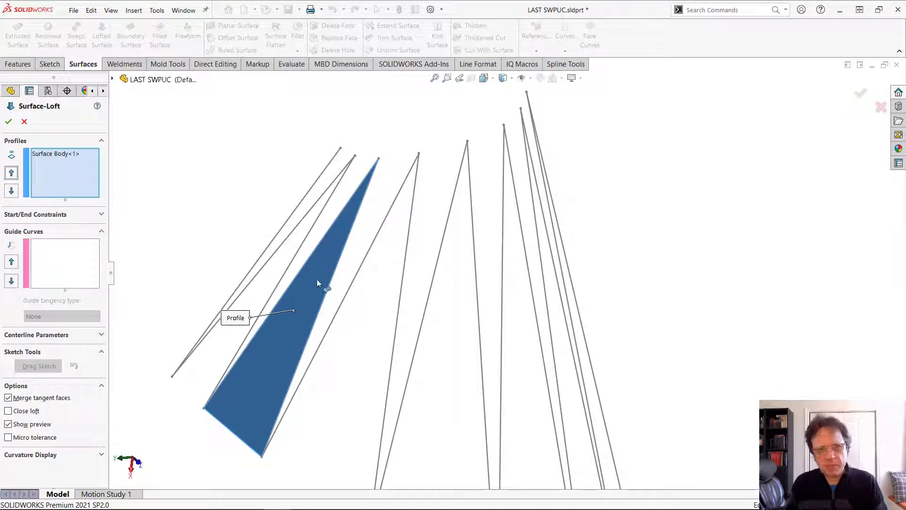
pyautogui.press('Escape')
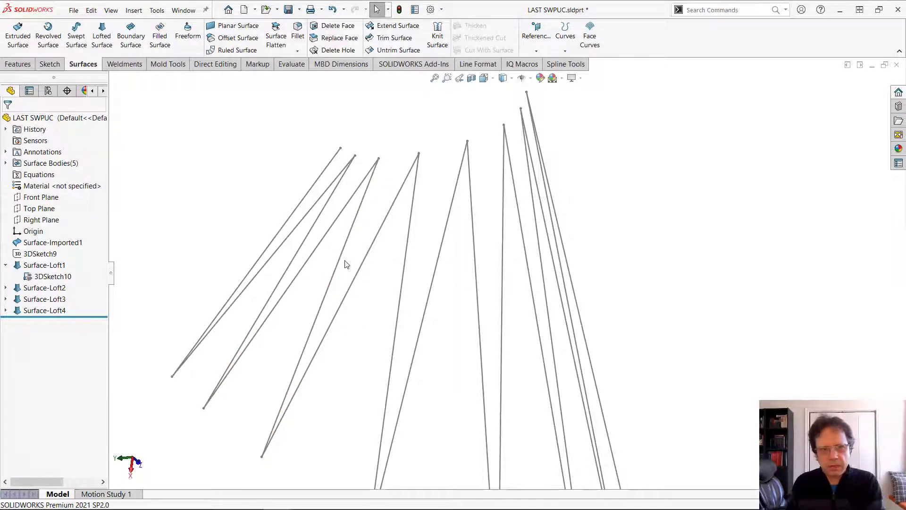
pyautogui.press('Return')
pyautogui.click(340, 262)
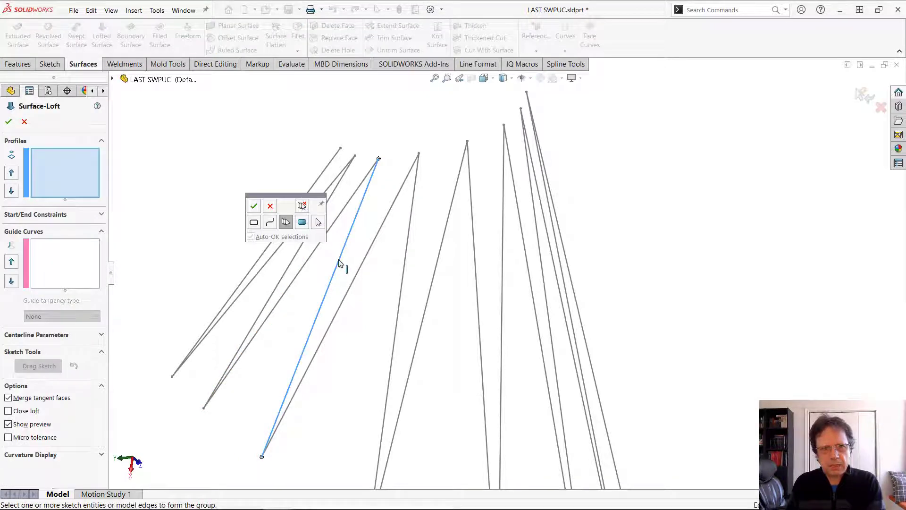
pyautogui.press('Return')
pyautogui.click(361, 273)
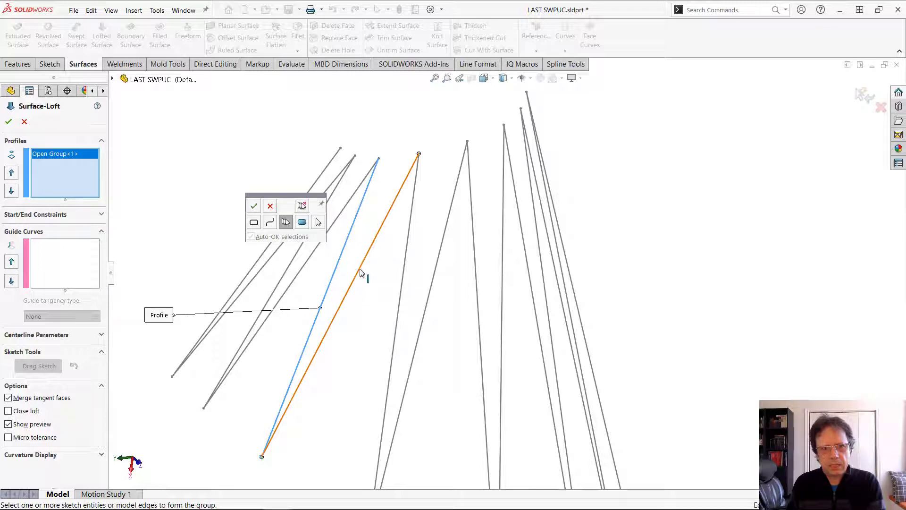
pyautogui.press('Return')
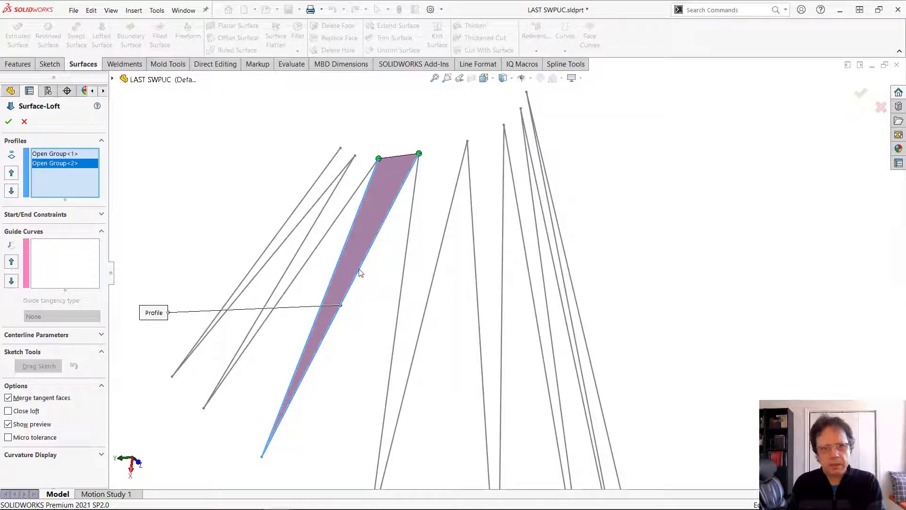
pyautogui.press('Return')
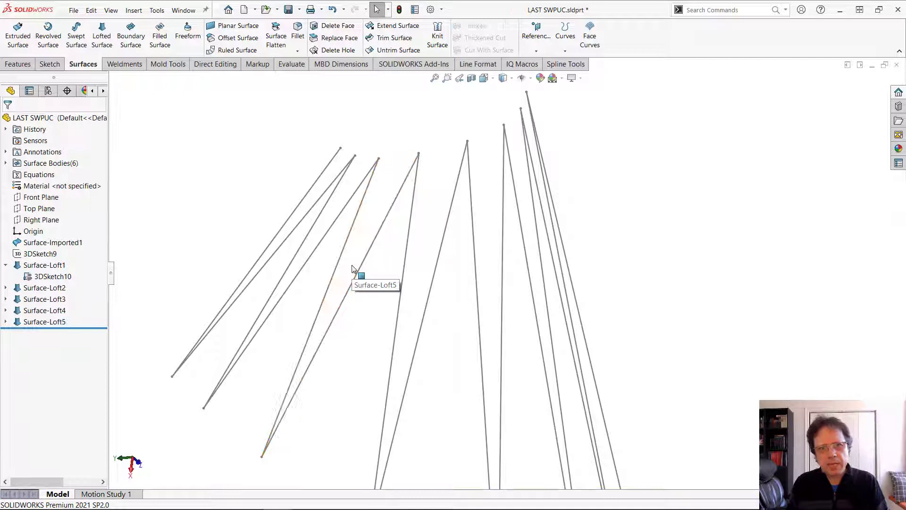
# - Loft the following pair of zigzag lines into the triangular facet Surface-Loft6
pyautogui.press('Return')
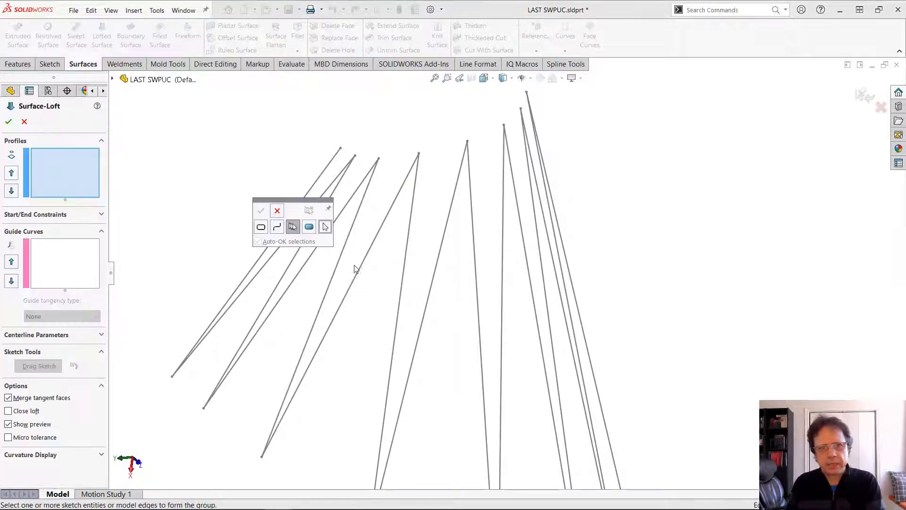
pyautogui.click(361, 269)
pyautogui.rightClick(402, 276)
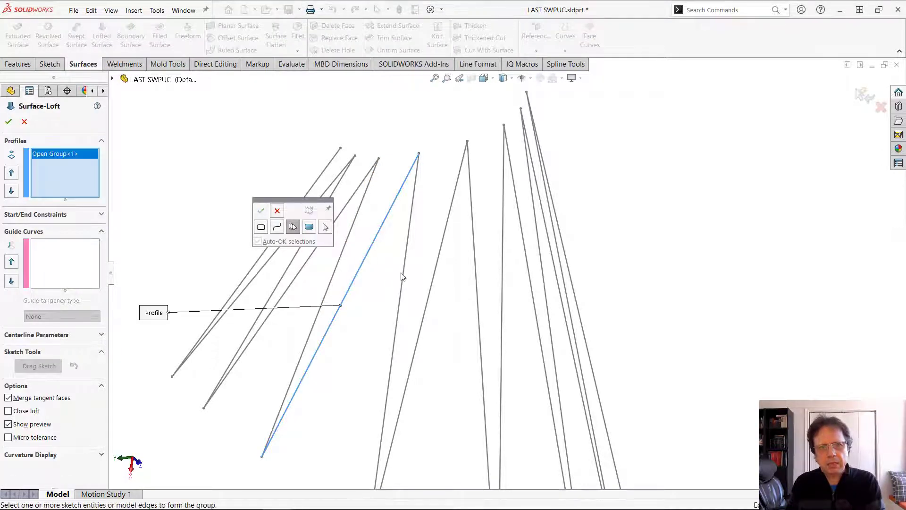
pyautogui.click(405, 275)
pyautogui.rightClick(404, 274)
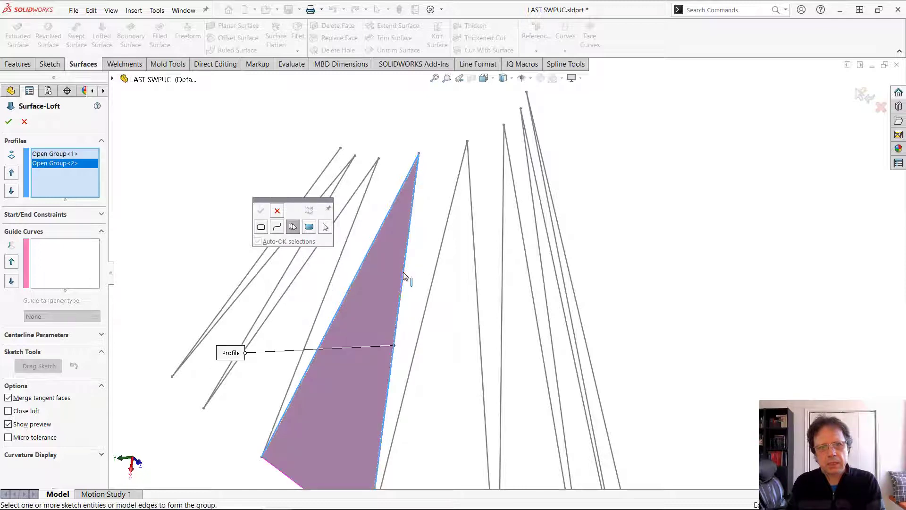
pyautogui.rightClick(402, 272)
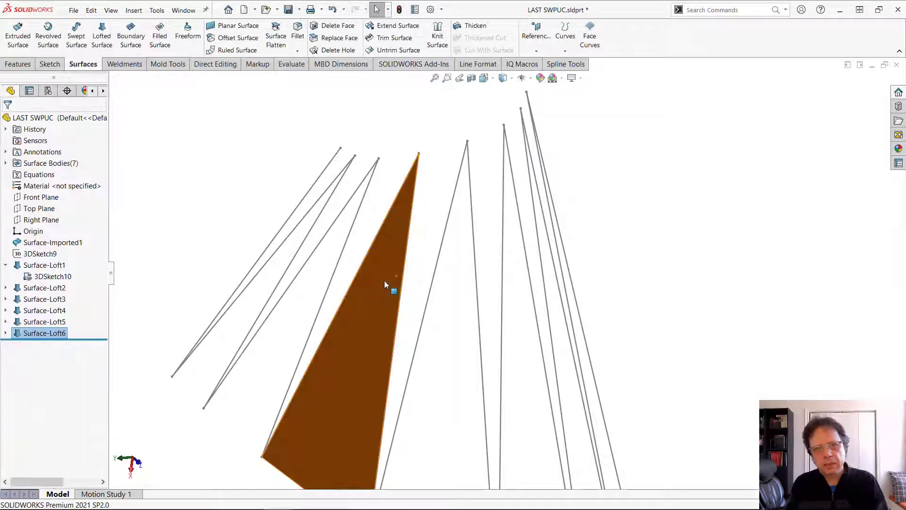
pyautogui.press('Escape')
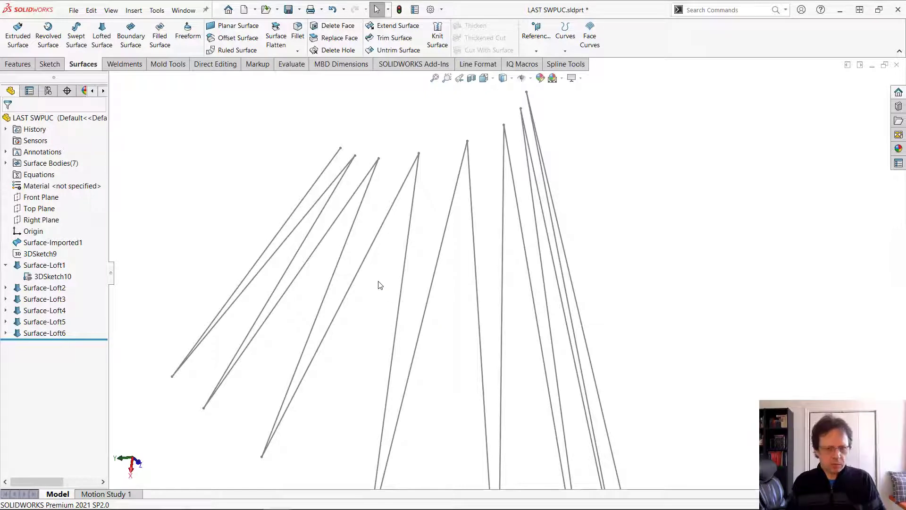
# - Select Surface-Loft2 through Surface-Loft6 and orbit the view to inspect the connected faceted strip
pyautogui.click(45, 288)
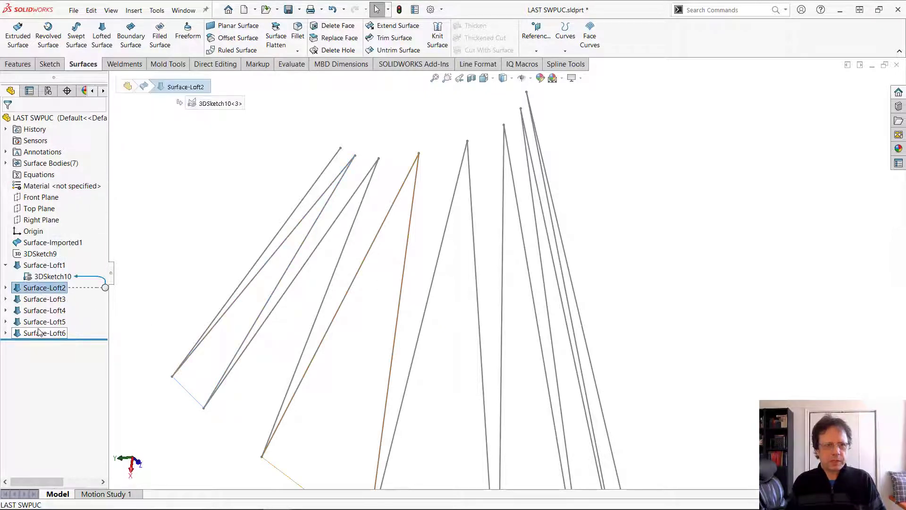
pyautogui.keyDown('shift'); pyautogui.click(39, 332); pyautogui.keyUp('shift')
pyautogui.rightClick(39, 331)
pyautogui.click(61, 306)
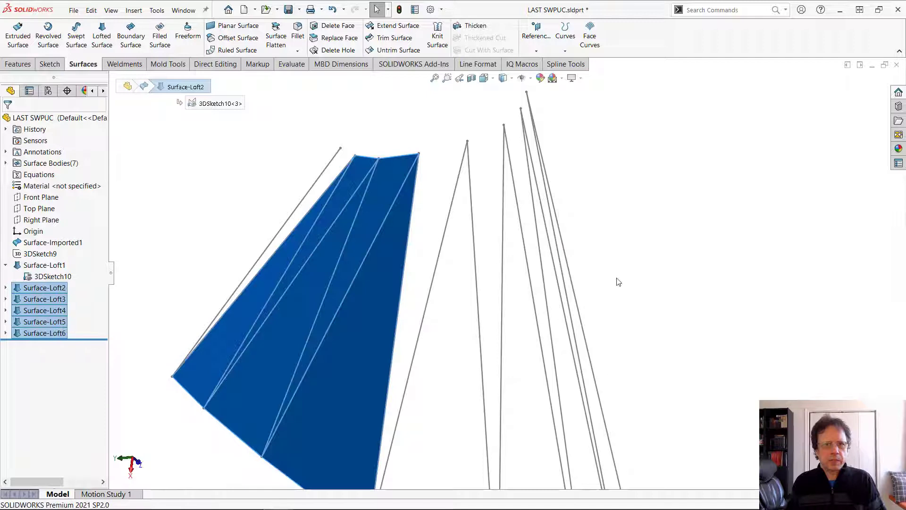
pyautogui.rightClick(43, 264)
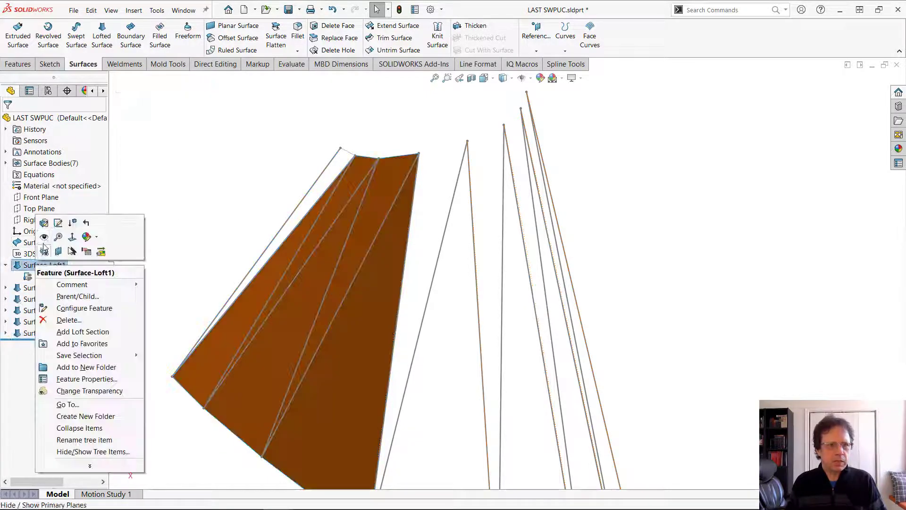
pyautogui.press('Escape')
pyautogui.moveTo(471, 307); pyautogui.dragTo(456, 319, button='middle')
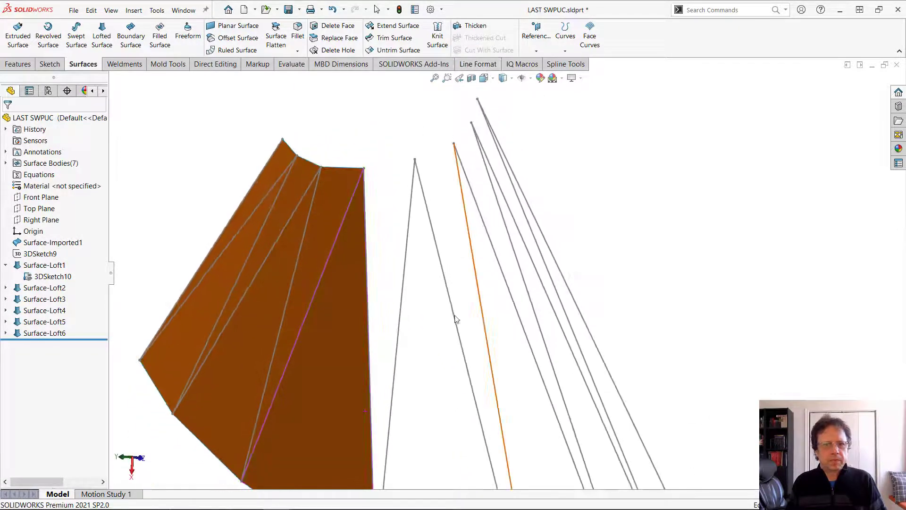